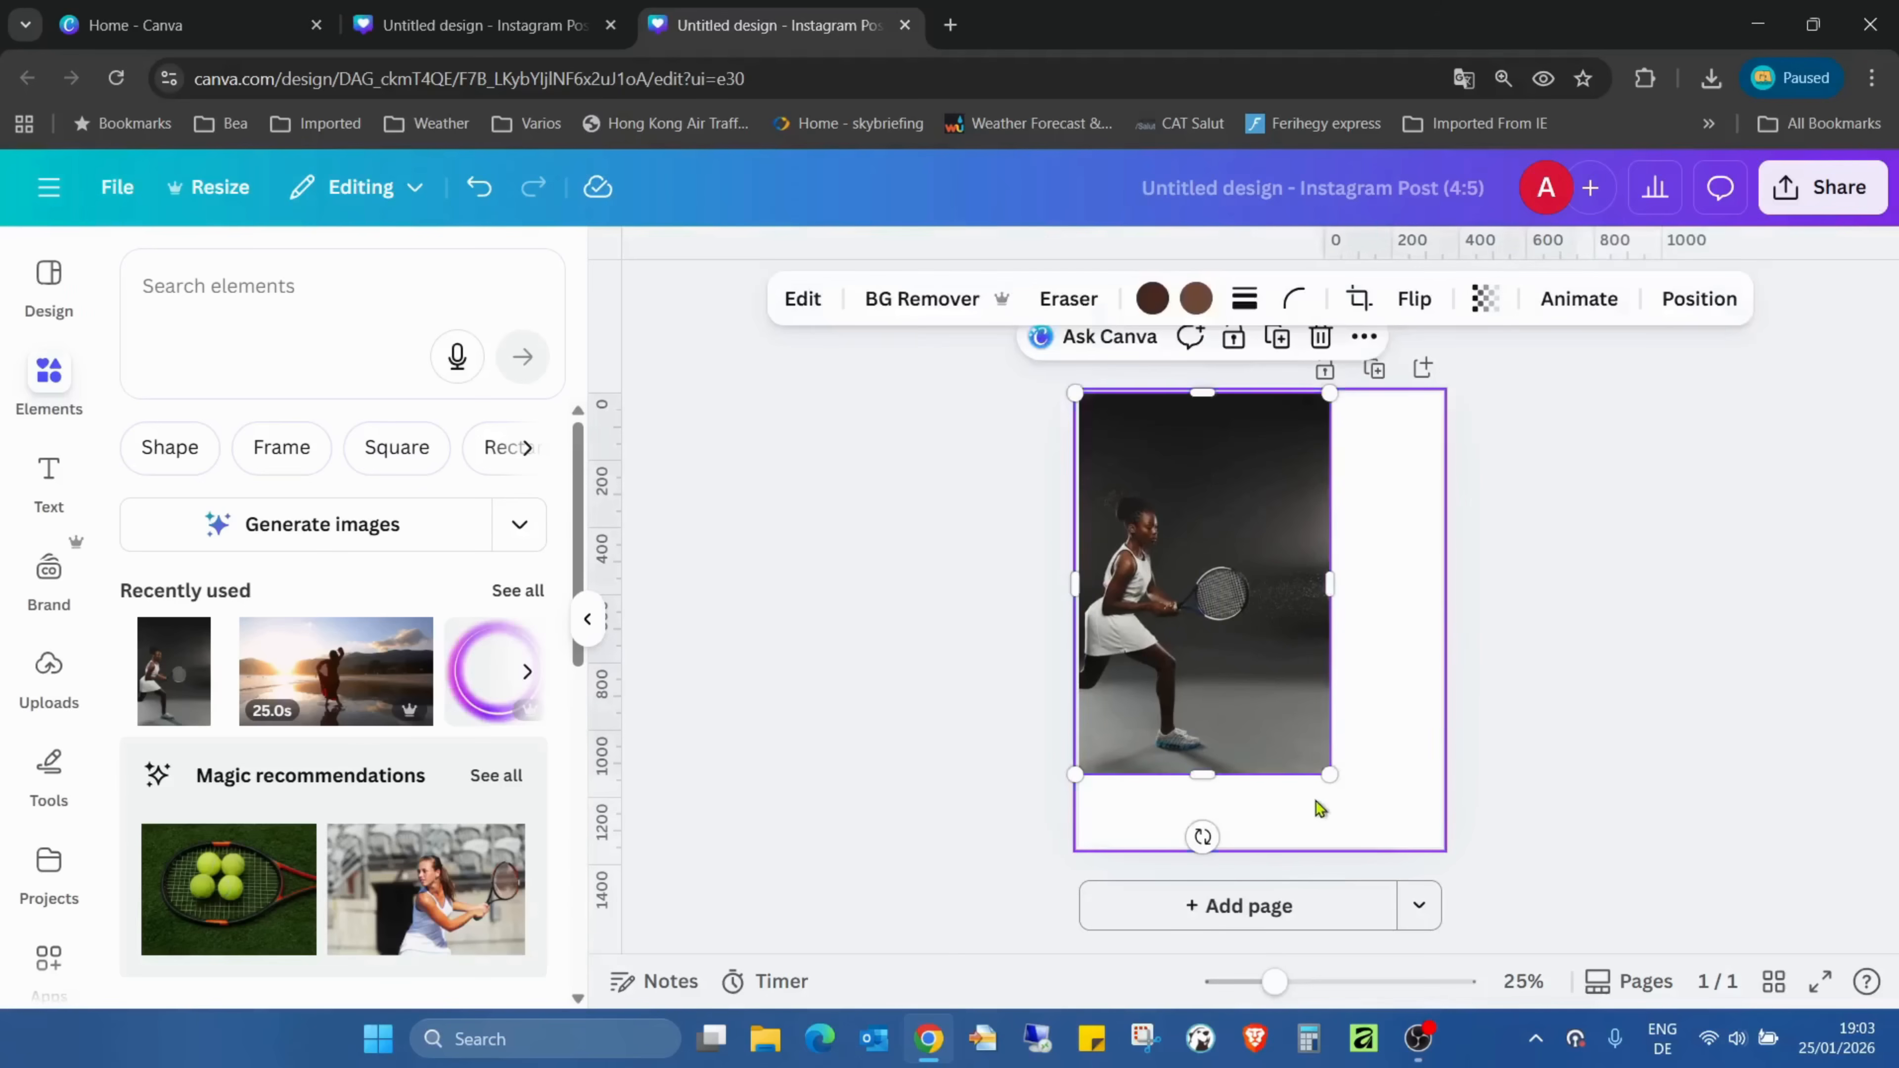
- Enlarge the tennis player photo until it covers the whole page, keeping the full figure in view
left_click_drag(1331, 772, 1377, 583)
left_click(1746, 598)
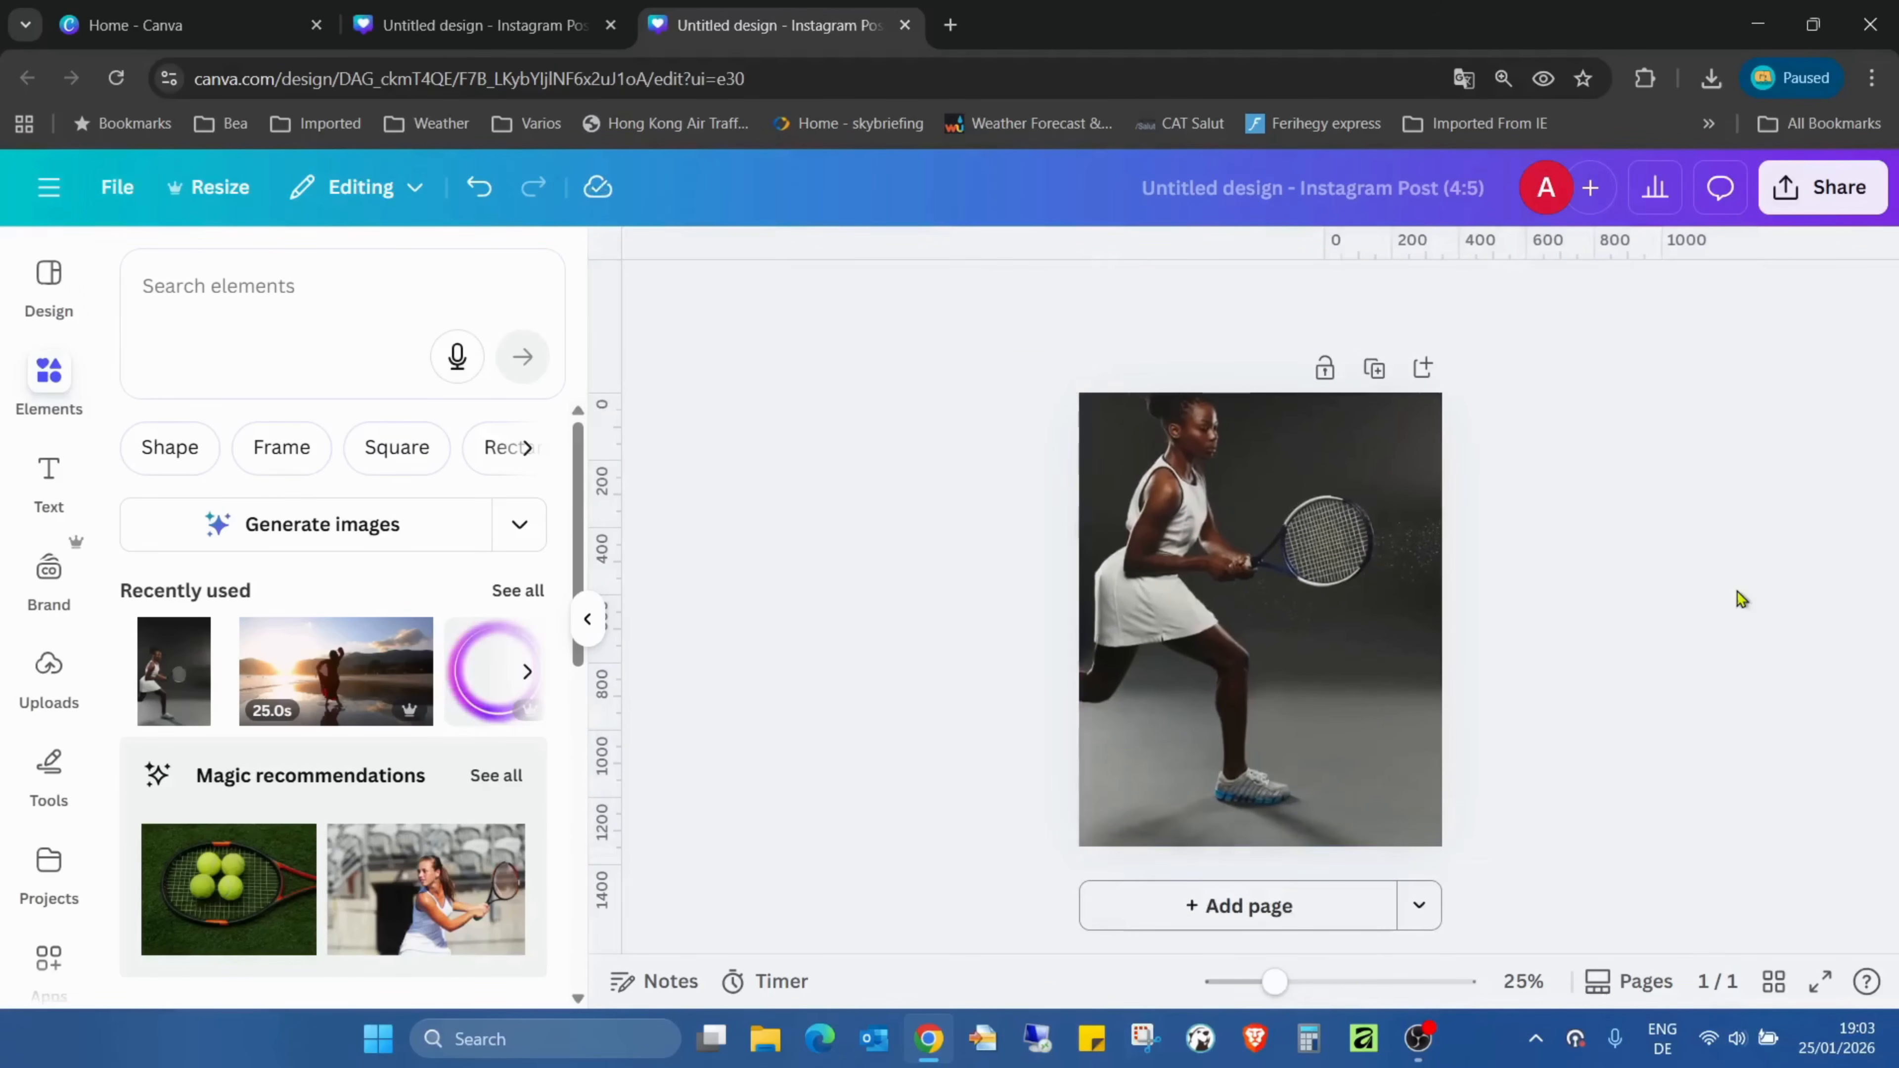
left_click(1405, 646)
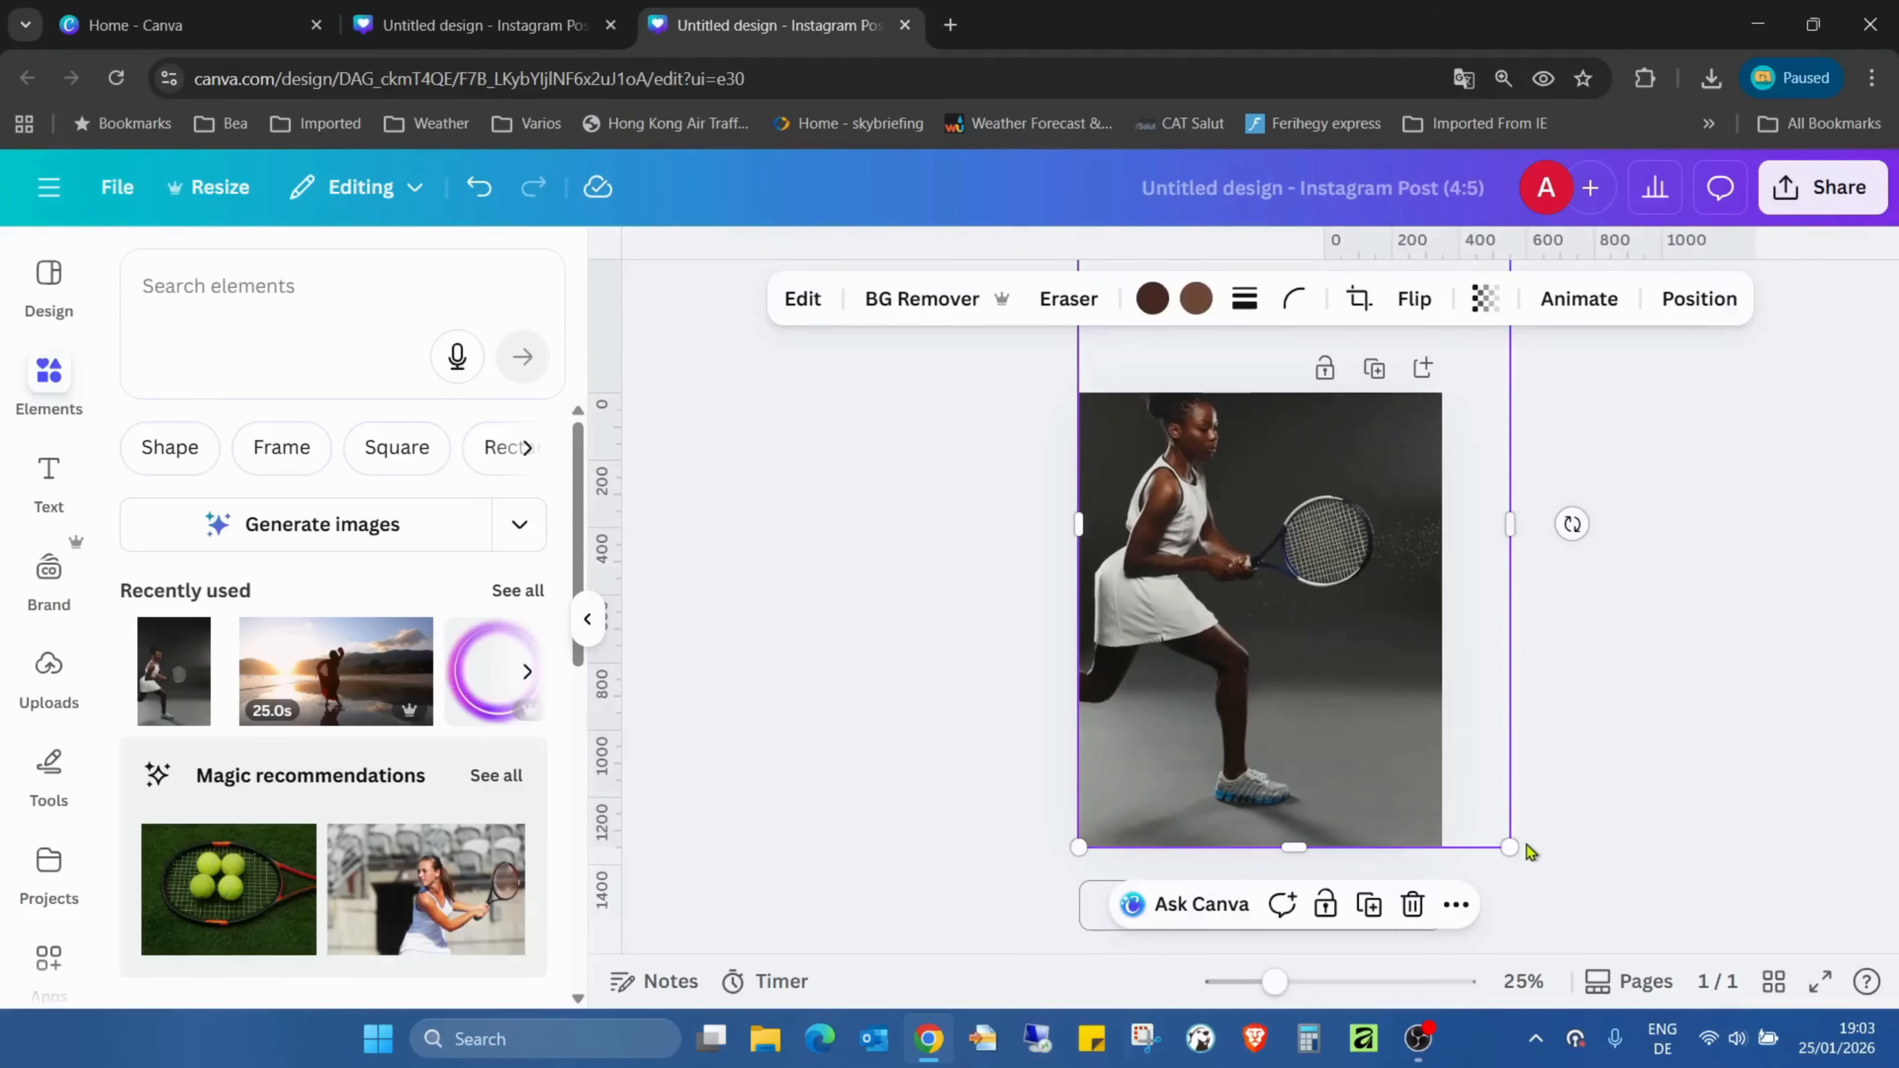
left_click_drag(1509, 847, 1447, 771)
key("ctrl+z")
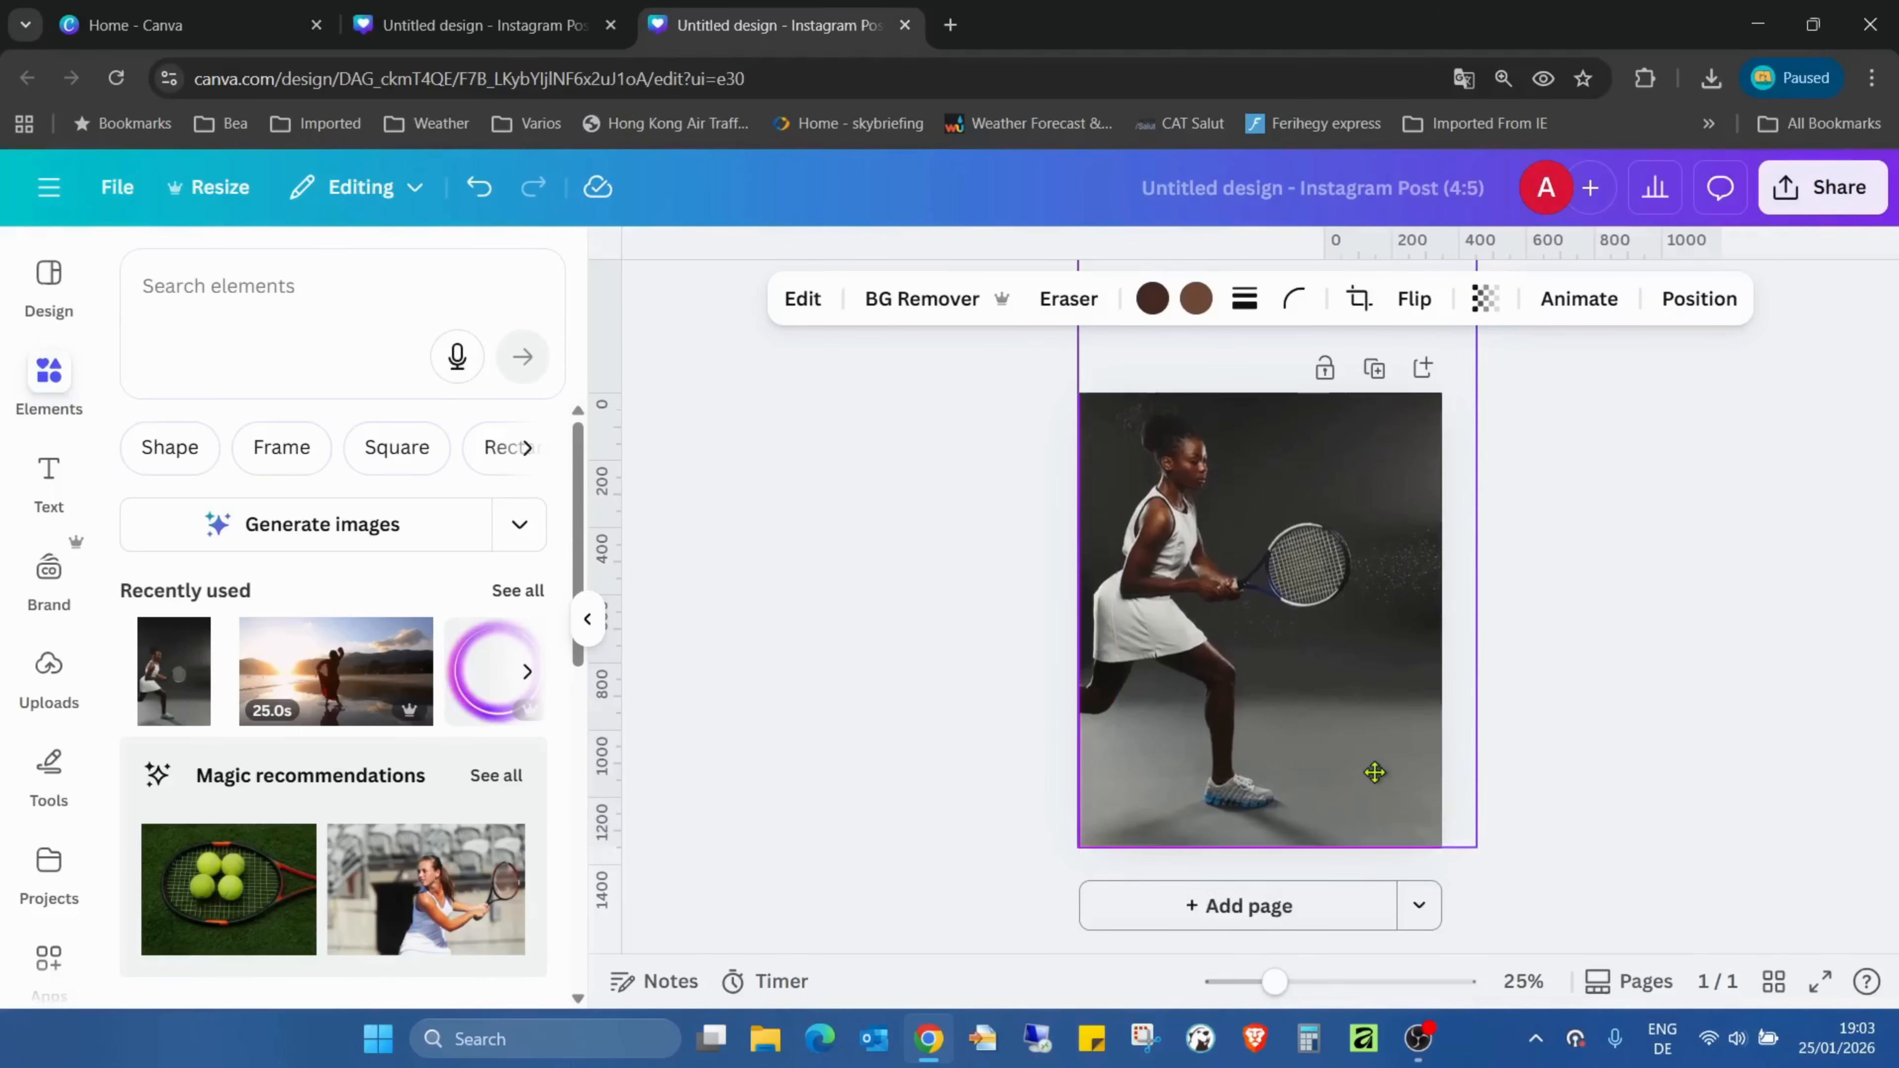
left_click(1692, 653)
- Duplicate the photo in place and remove the background from the copy
left_click(1370, 711)
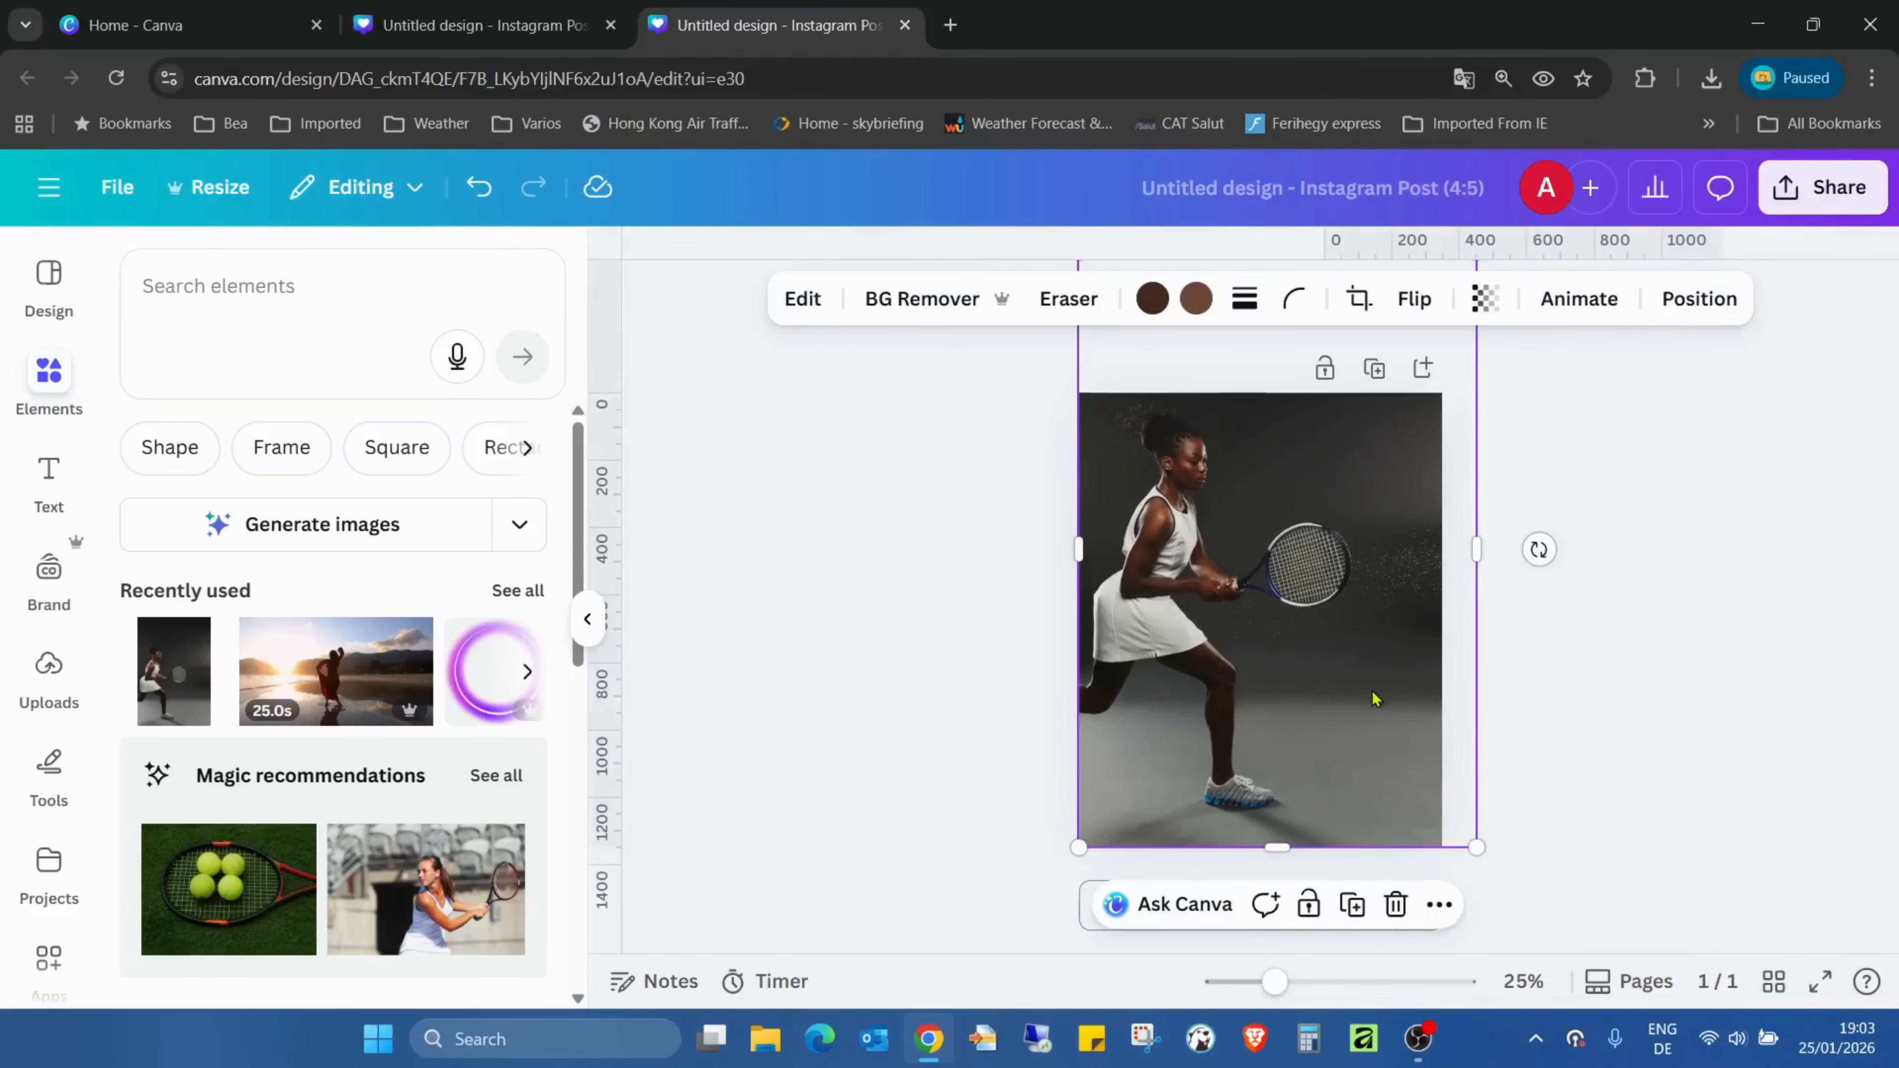
mouse_move(1331, 793)
left_mouse_down()
mouse_move(1324, 734)
mouse_move(1326, 758)
left_mouse_up()
left_click(897, 301)
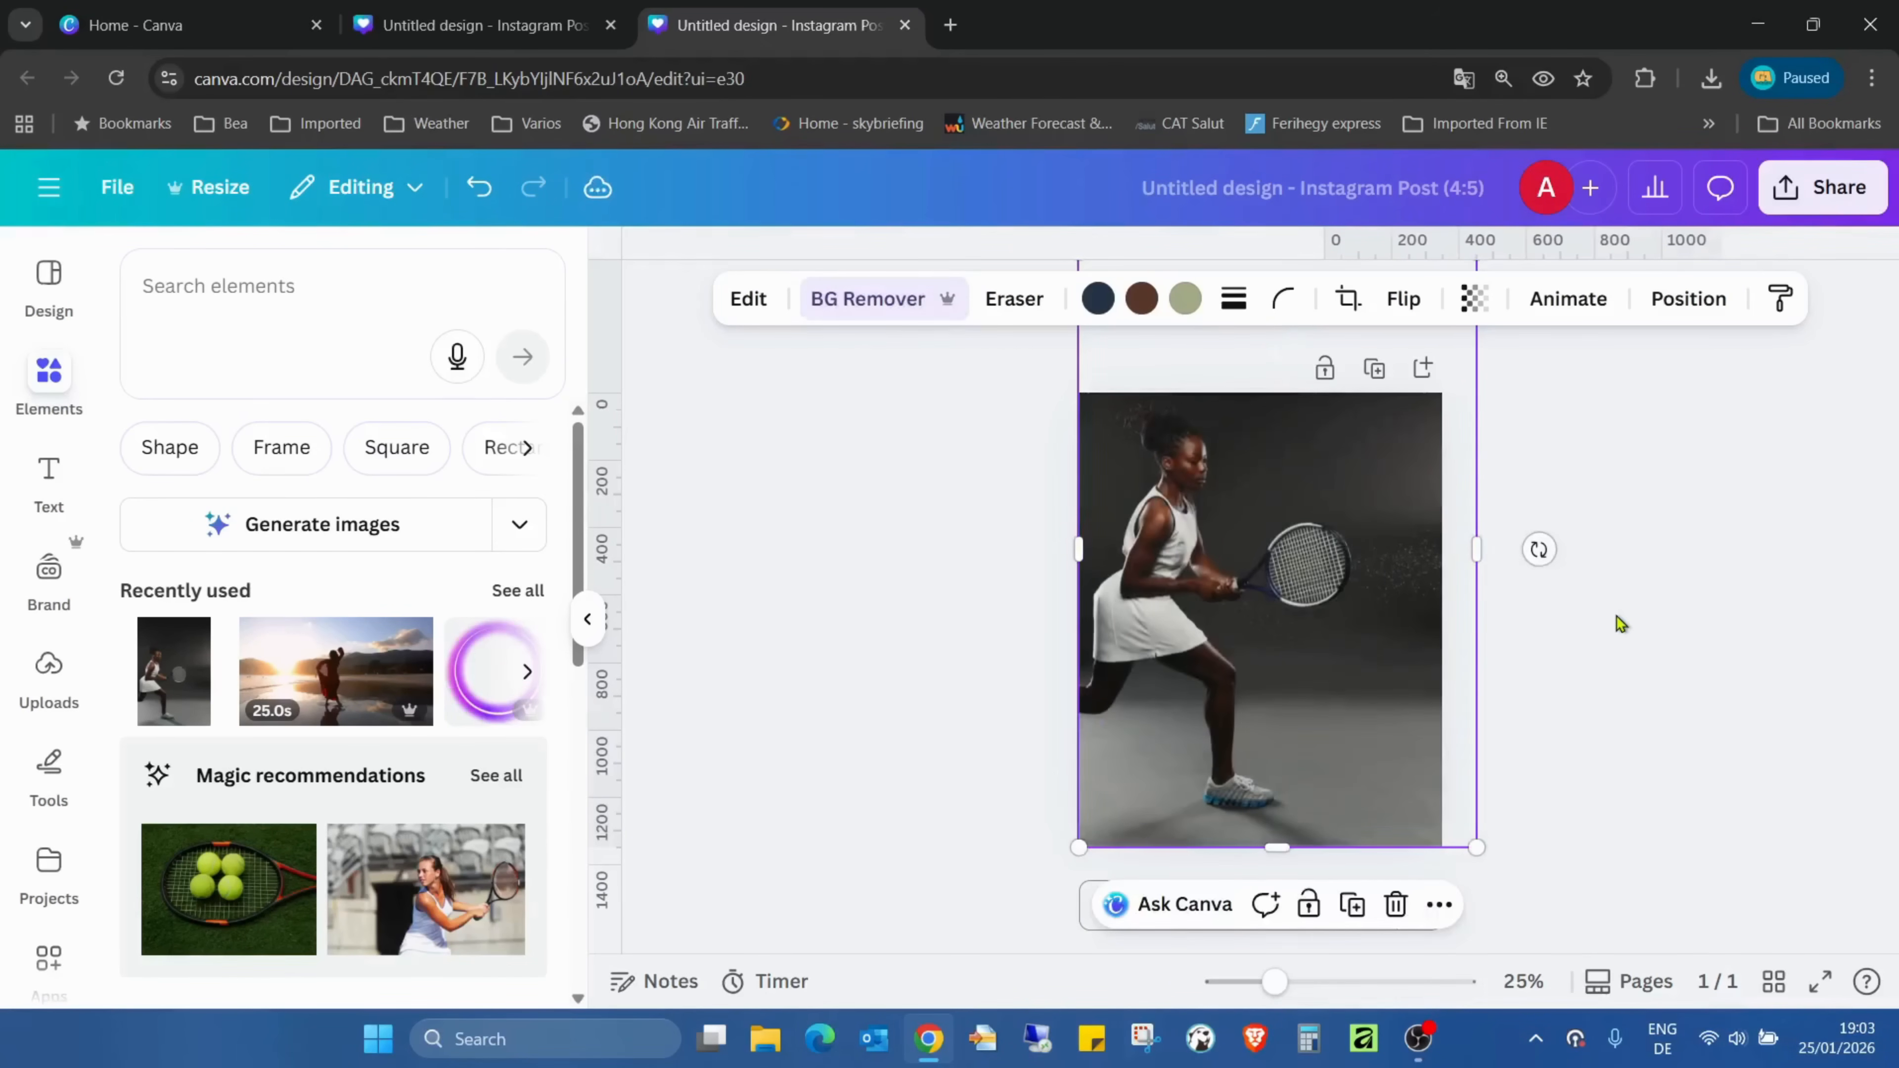
- Search the Canva apps for "type" and open TypeLettering
scroll(34, 681, "down", 3)
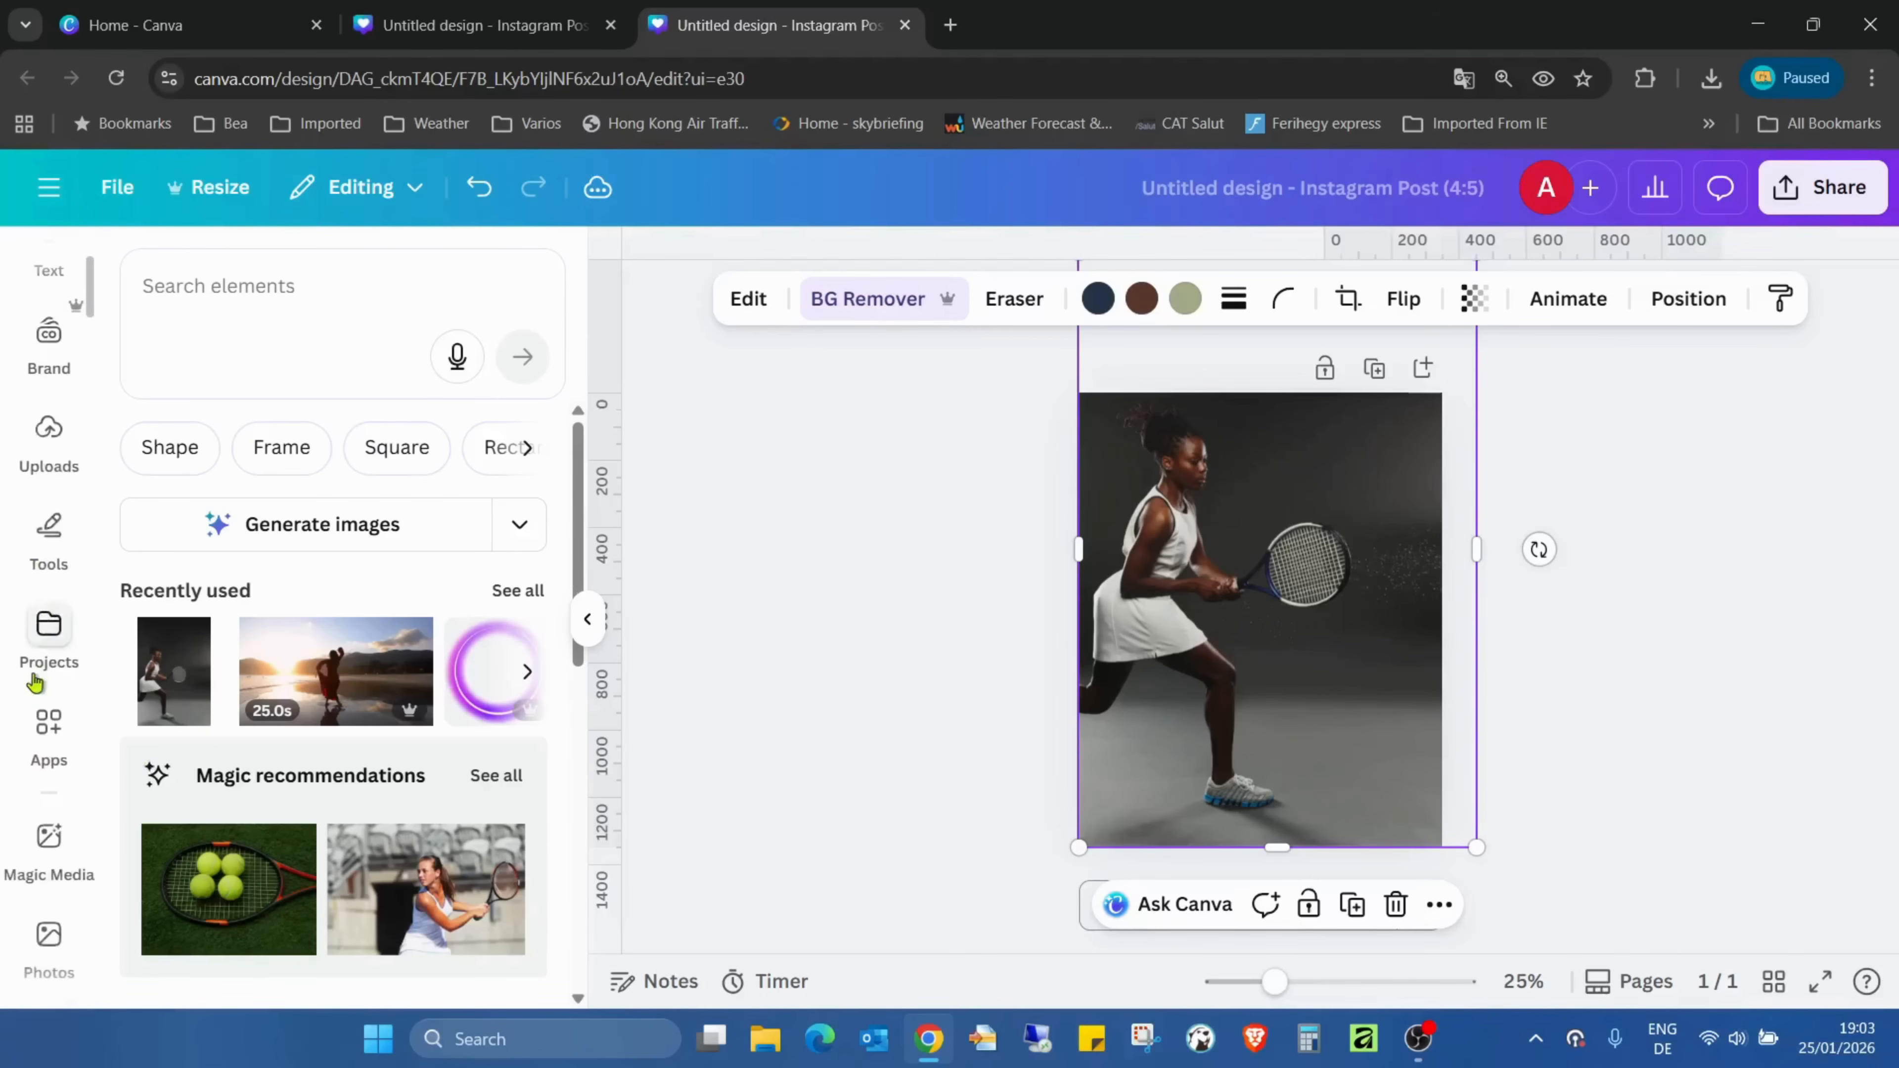
left_click(48, 721)
left_click(318, 288)
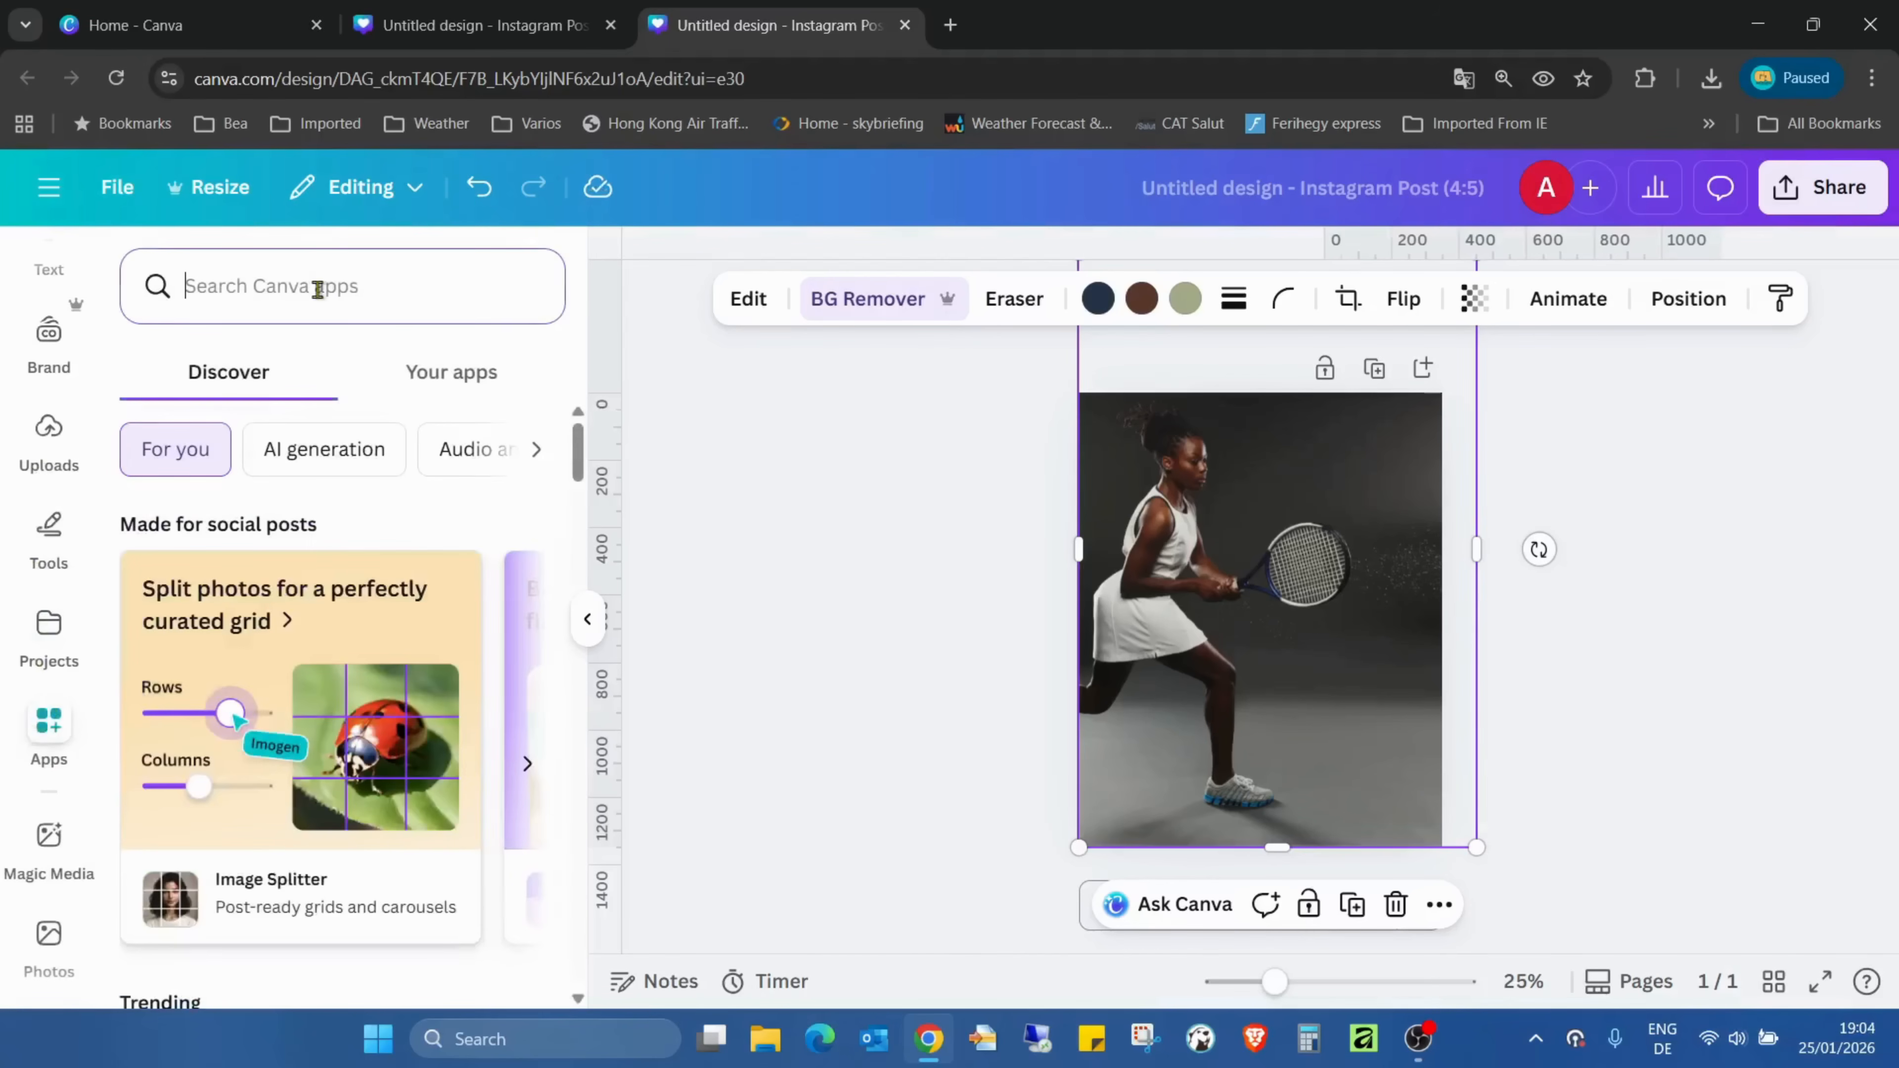
type("type")
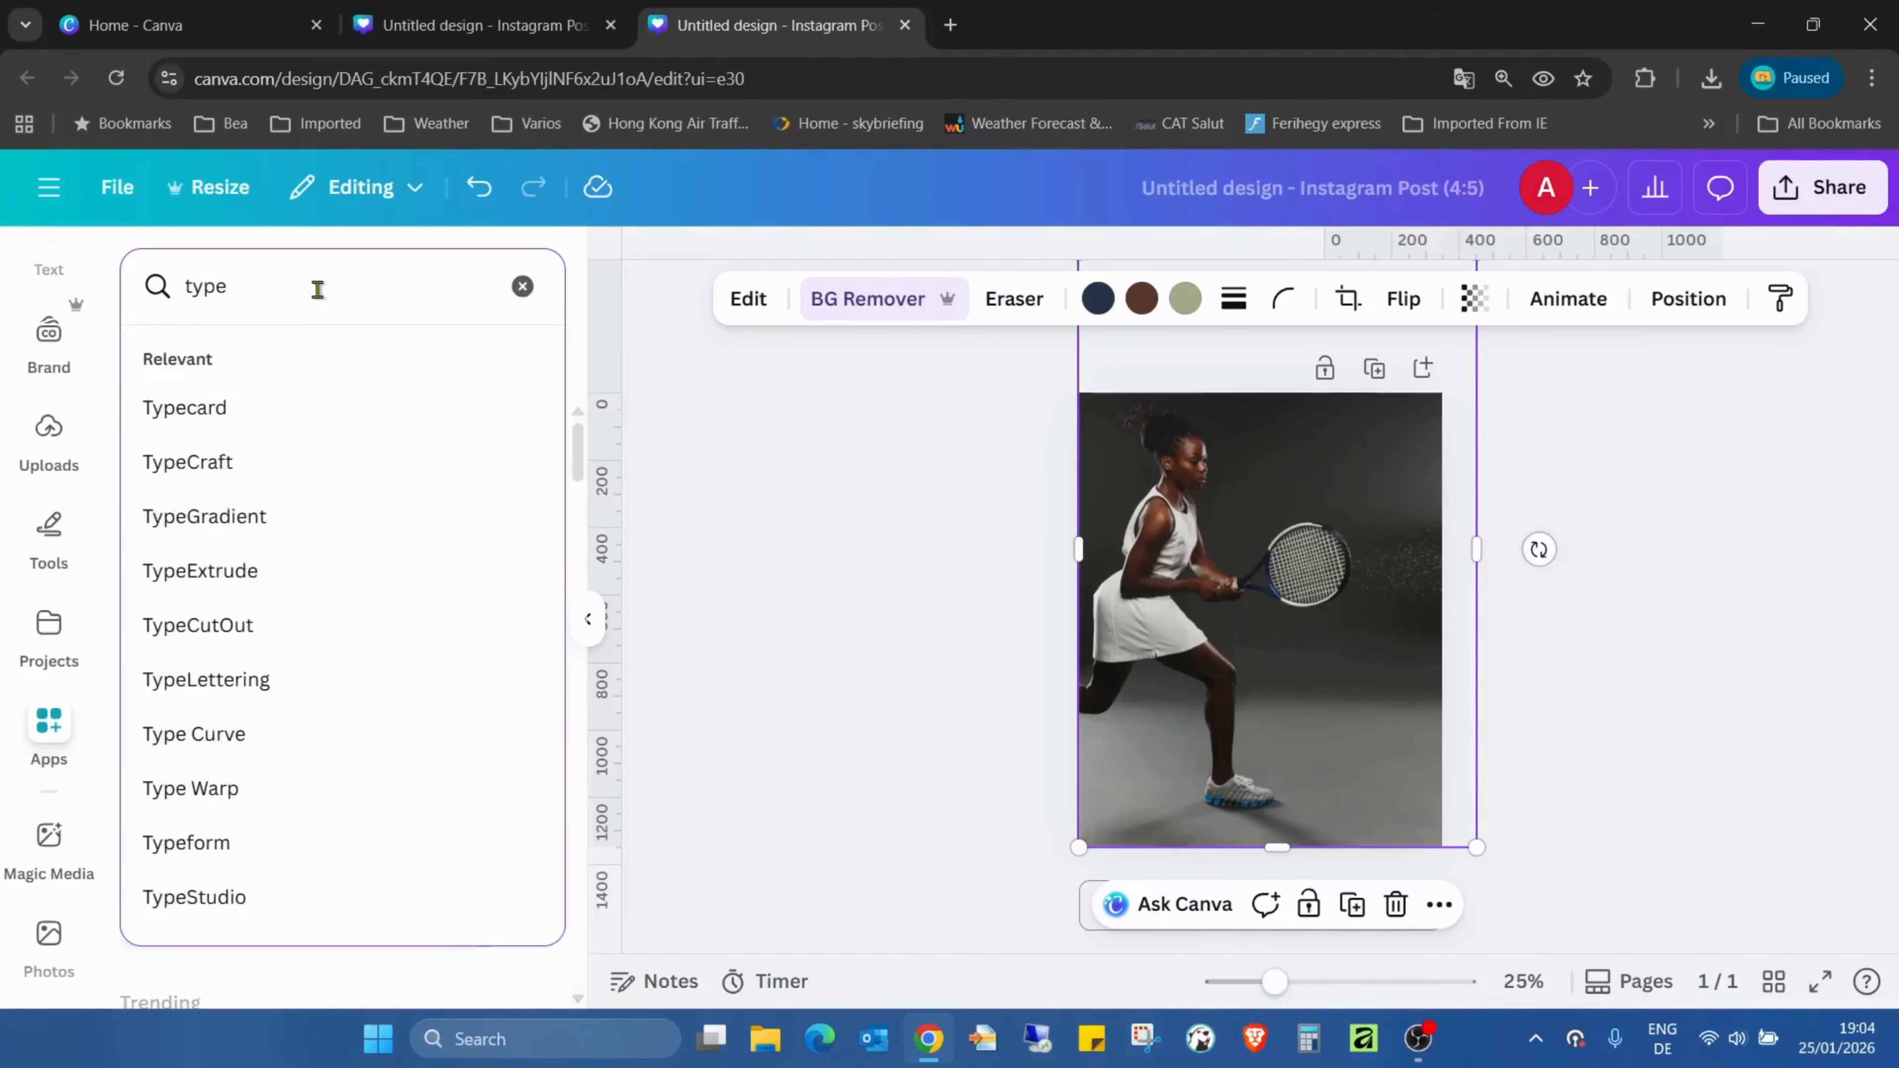
left_click(331, 679)
left_click(163, 404)
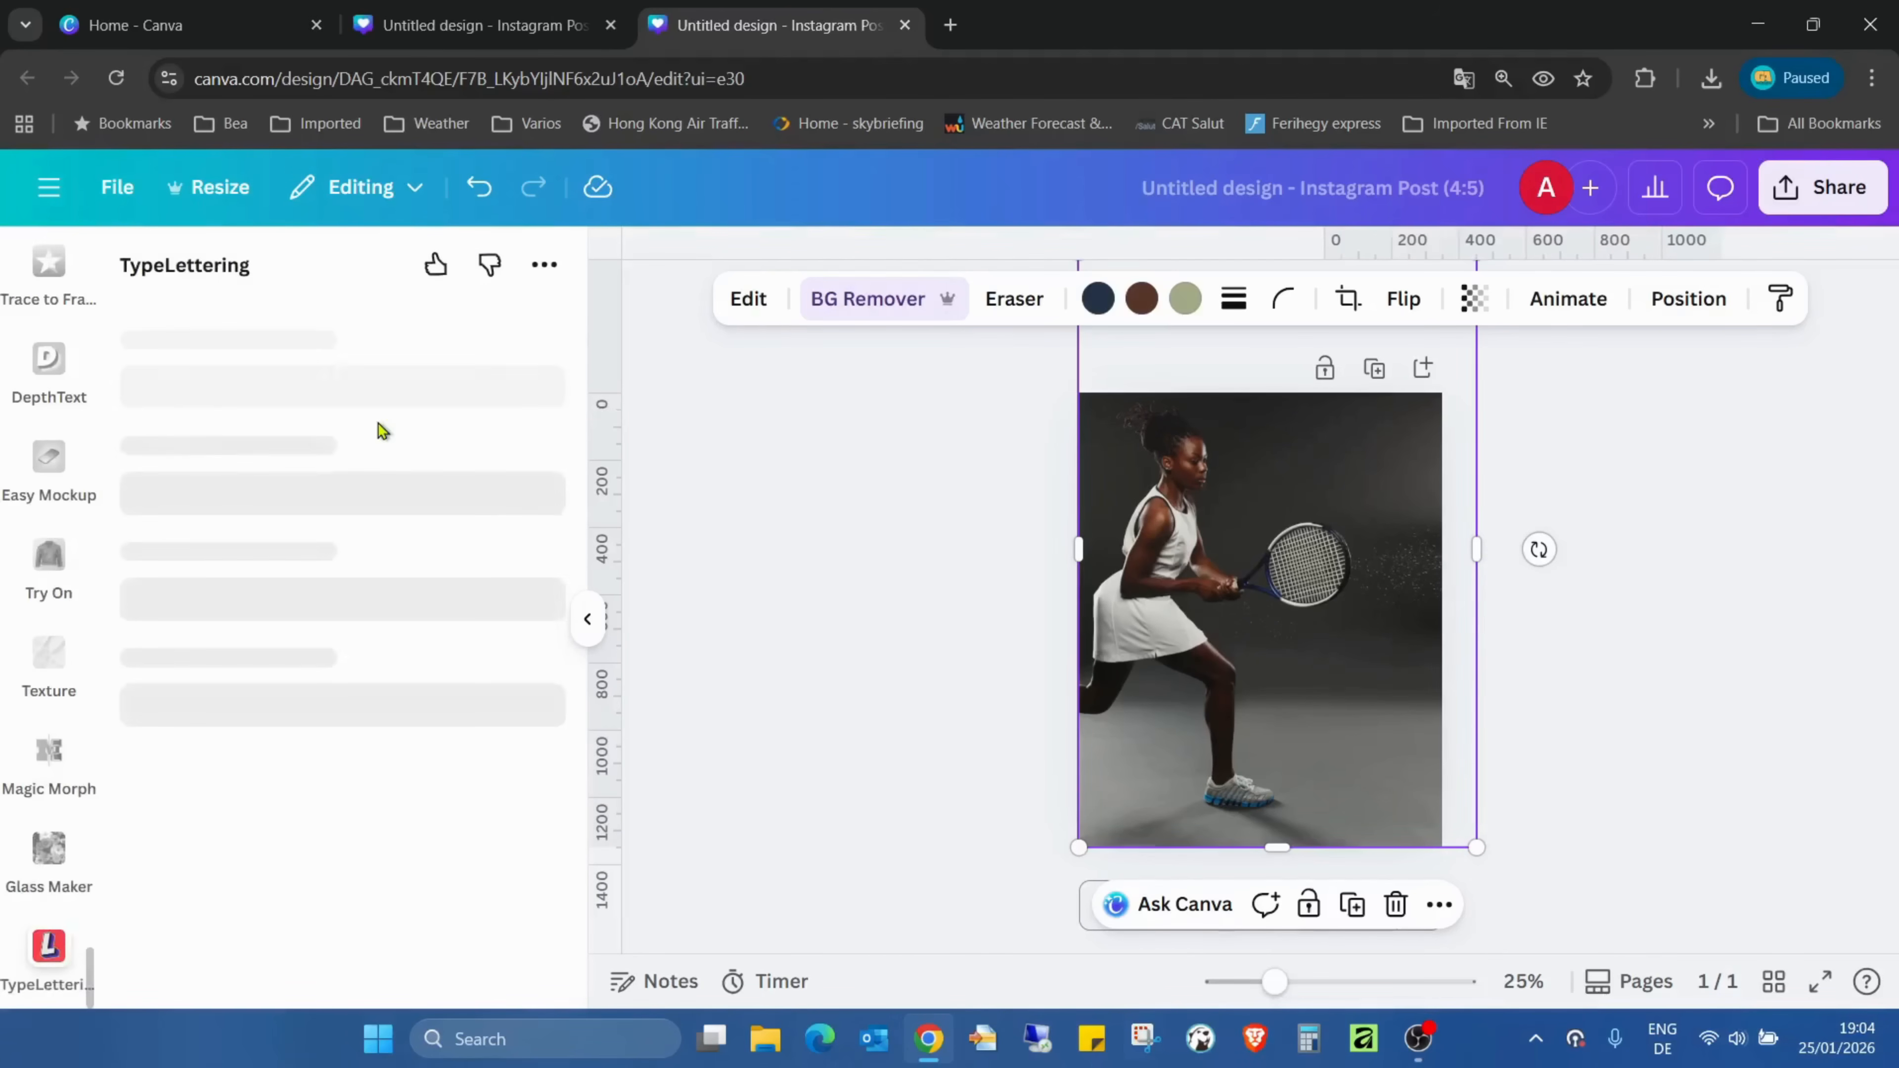
- Browse the lettering templates and choose the Bubble Bold design with the KENIA sample
scroll(451, 379, "down", 5)
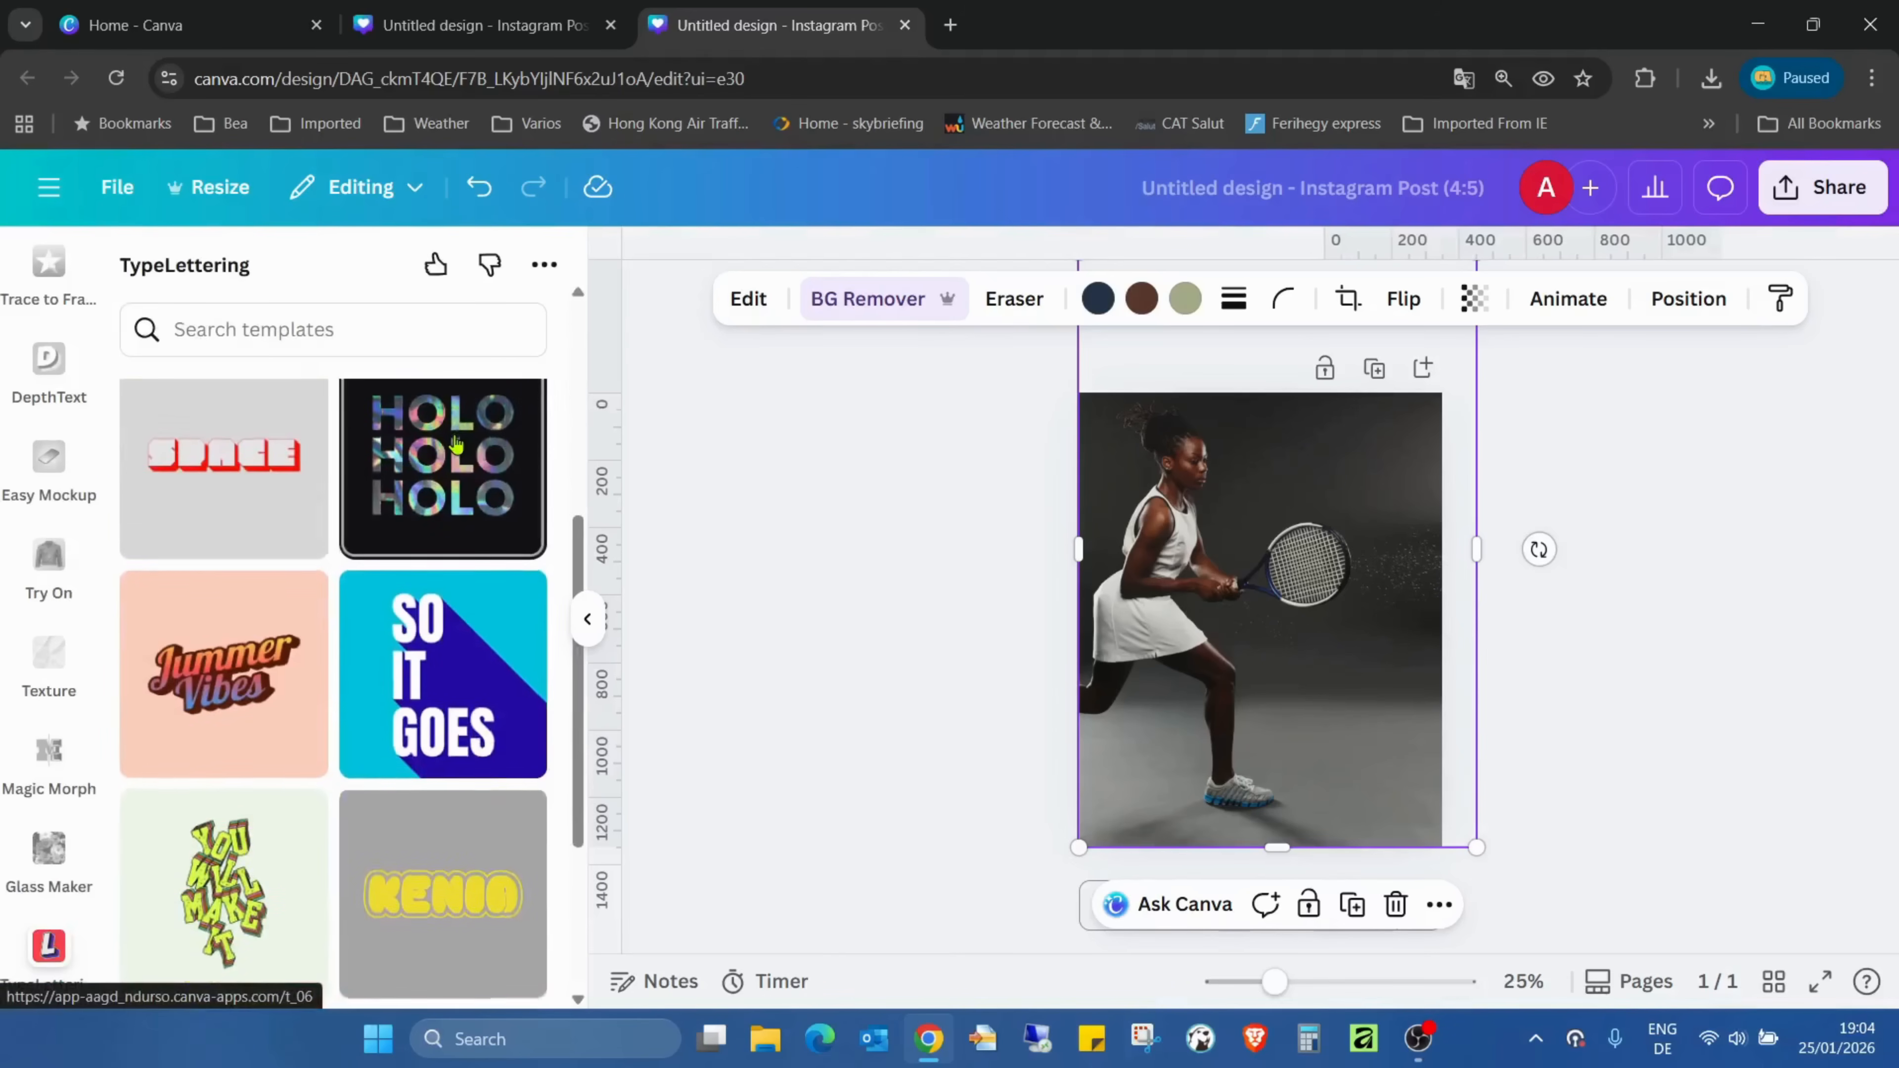
scroll(349, 402, "up", 5)
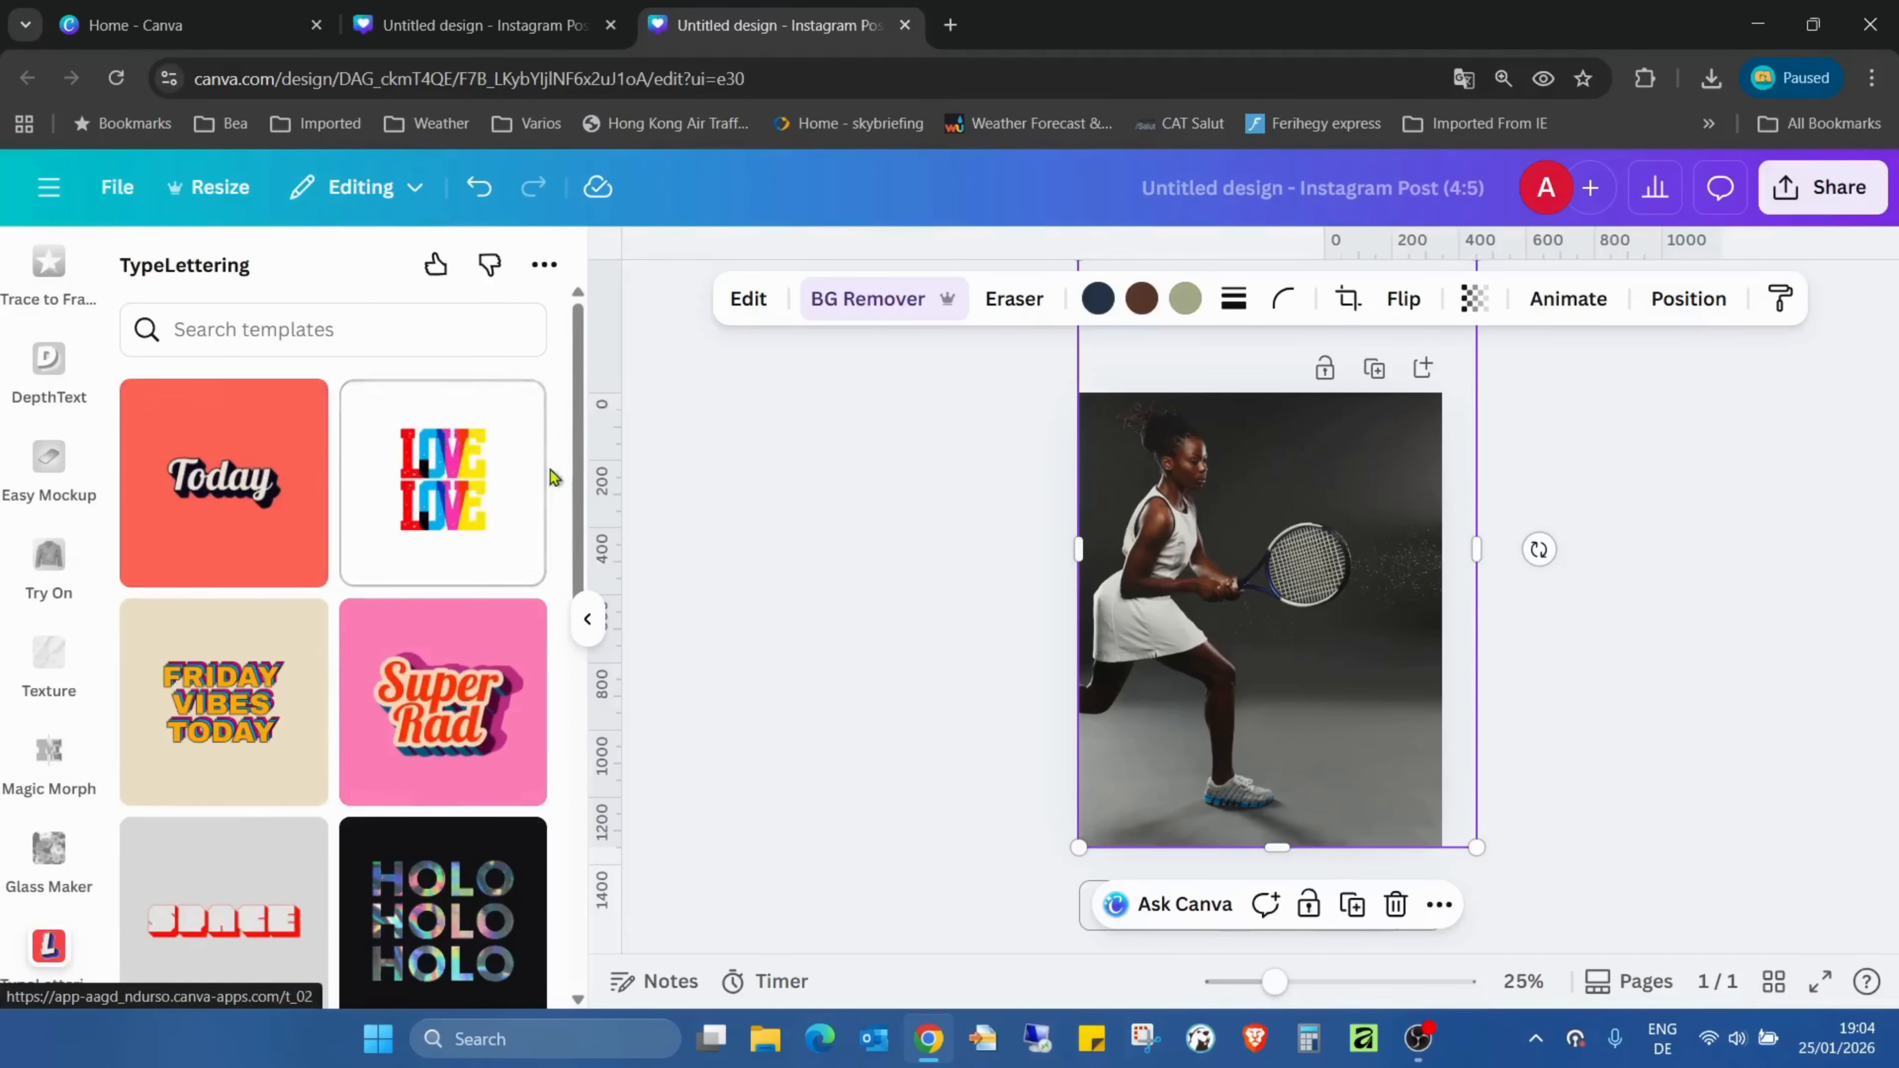
scroll(493, 433, "down", 10)
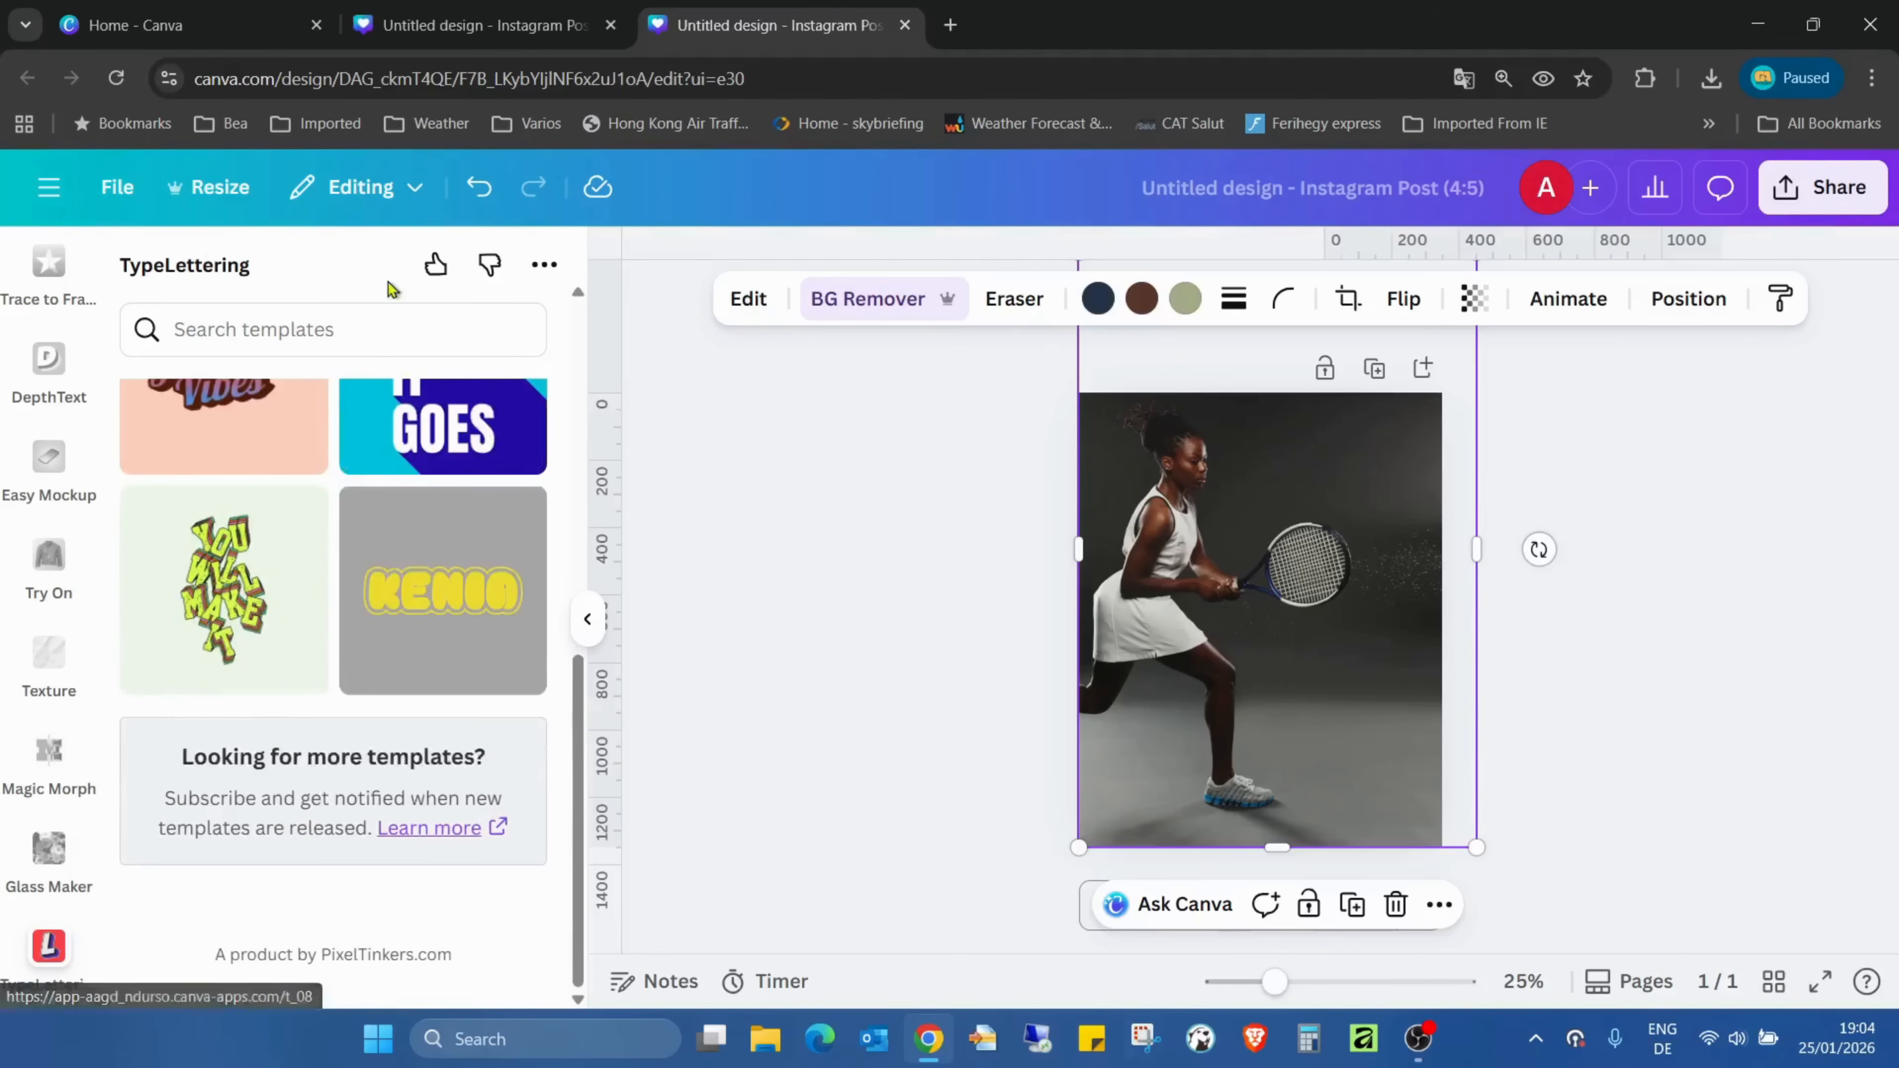
scroll(419, 658, "up", 2)
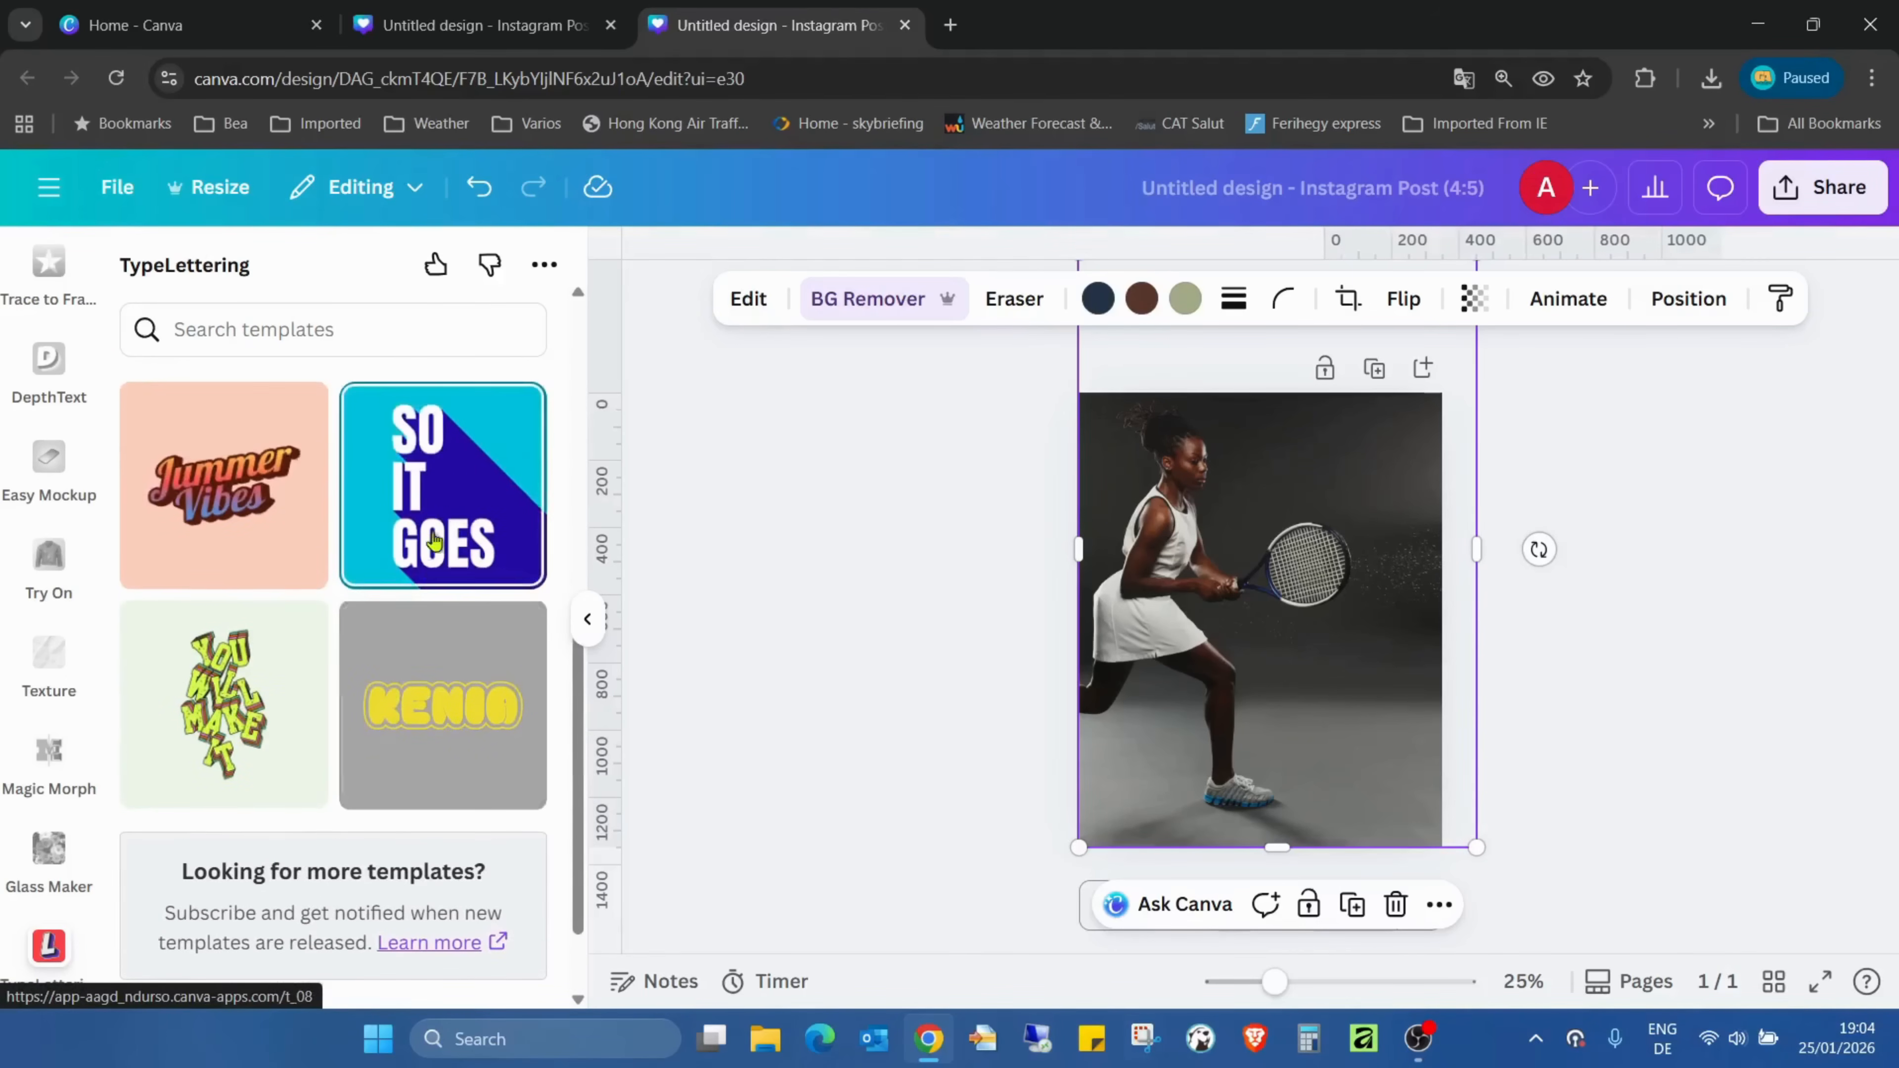
left_click(463, 761)
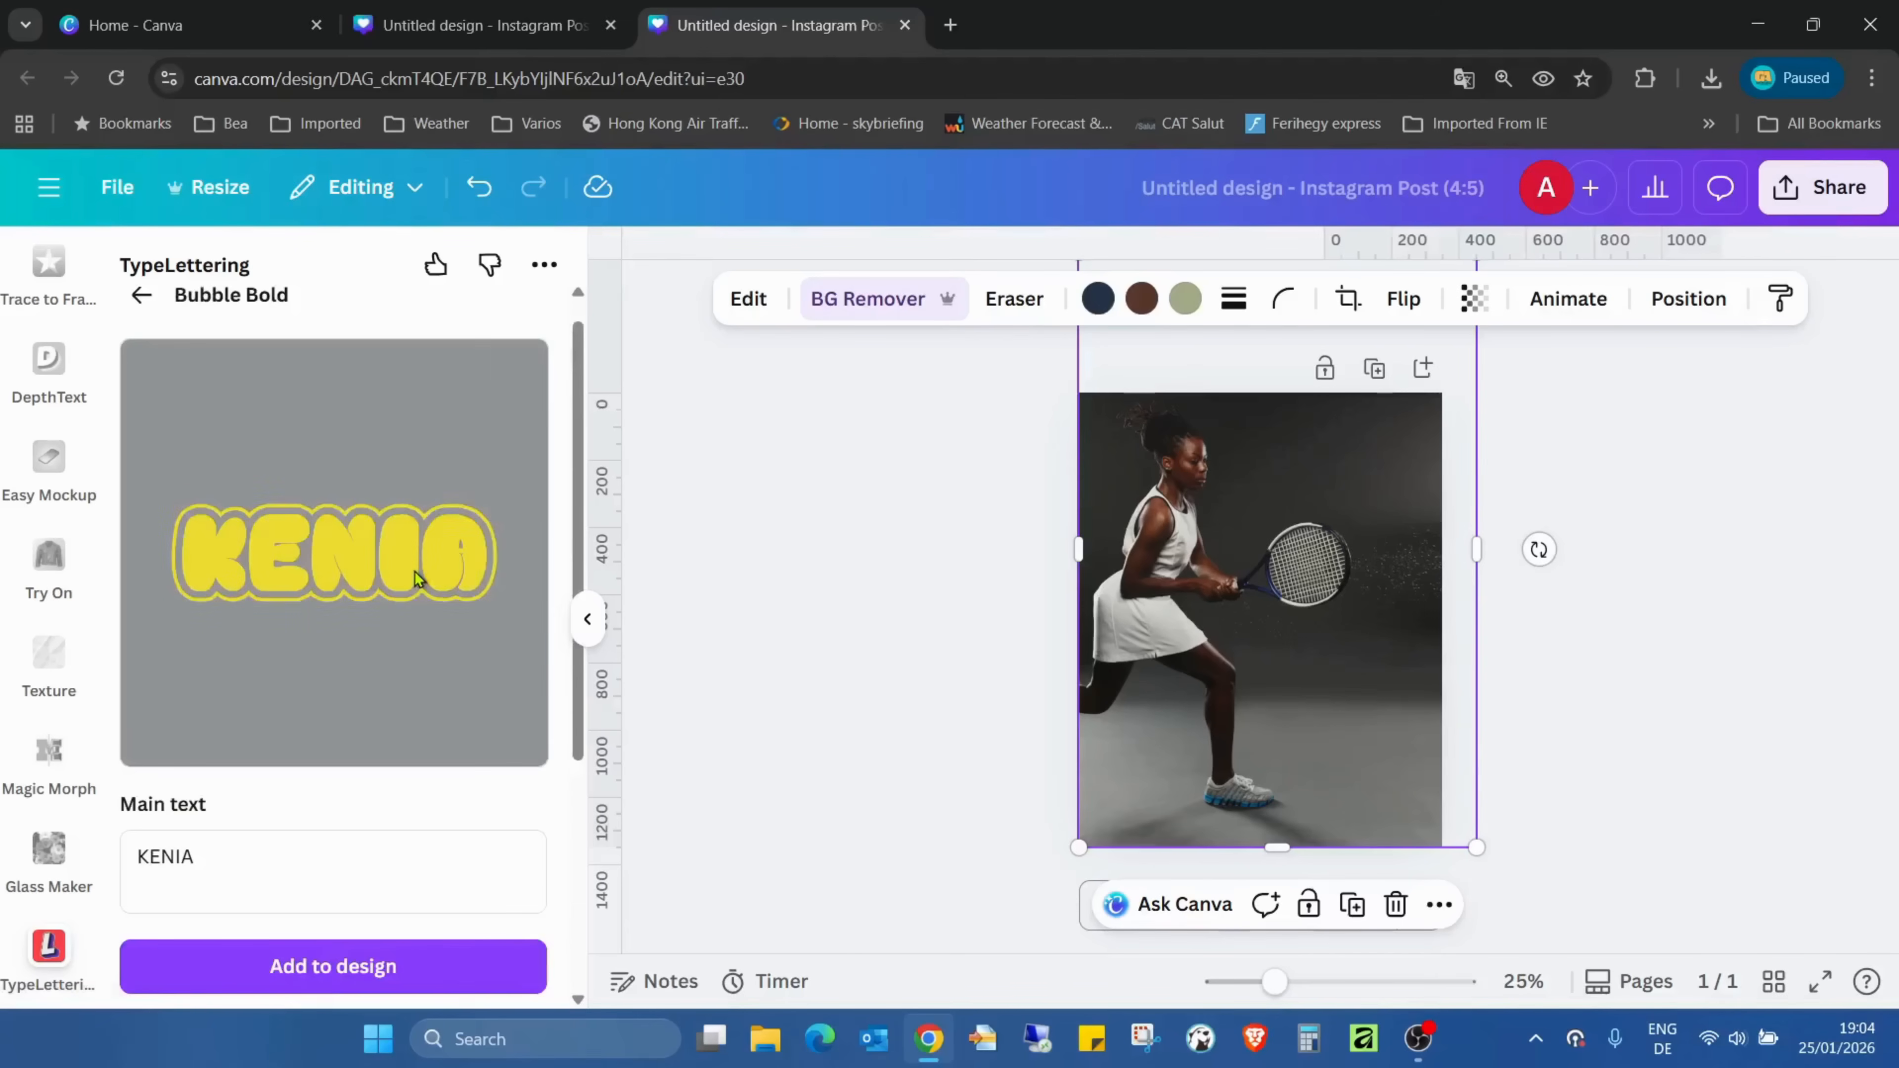
- Replace the template's main text with TENNIS
scroll(347, 673, "down", 3)
double_click(149, 604)
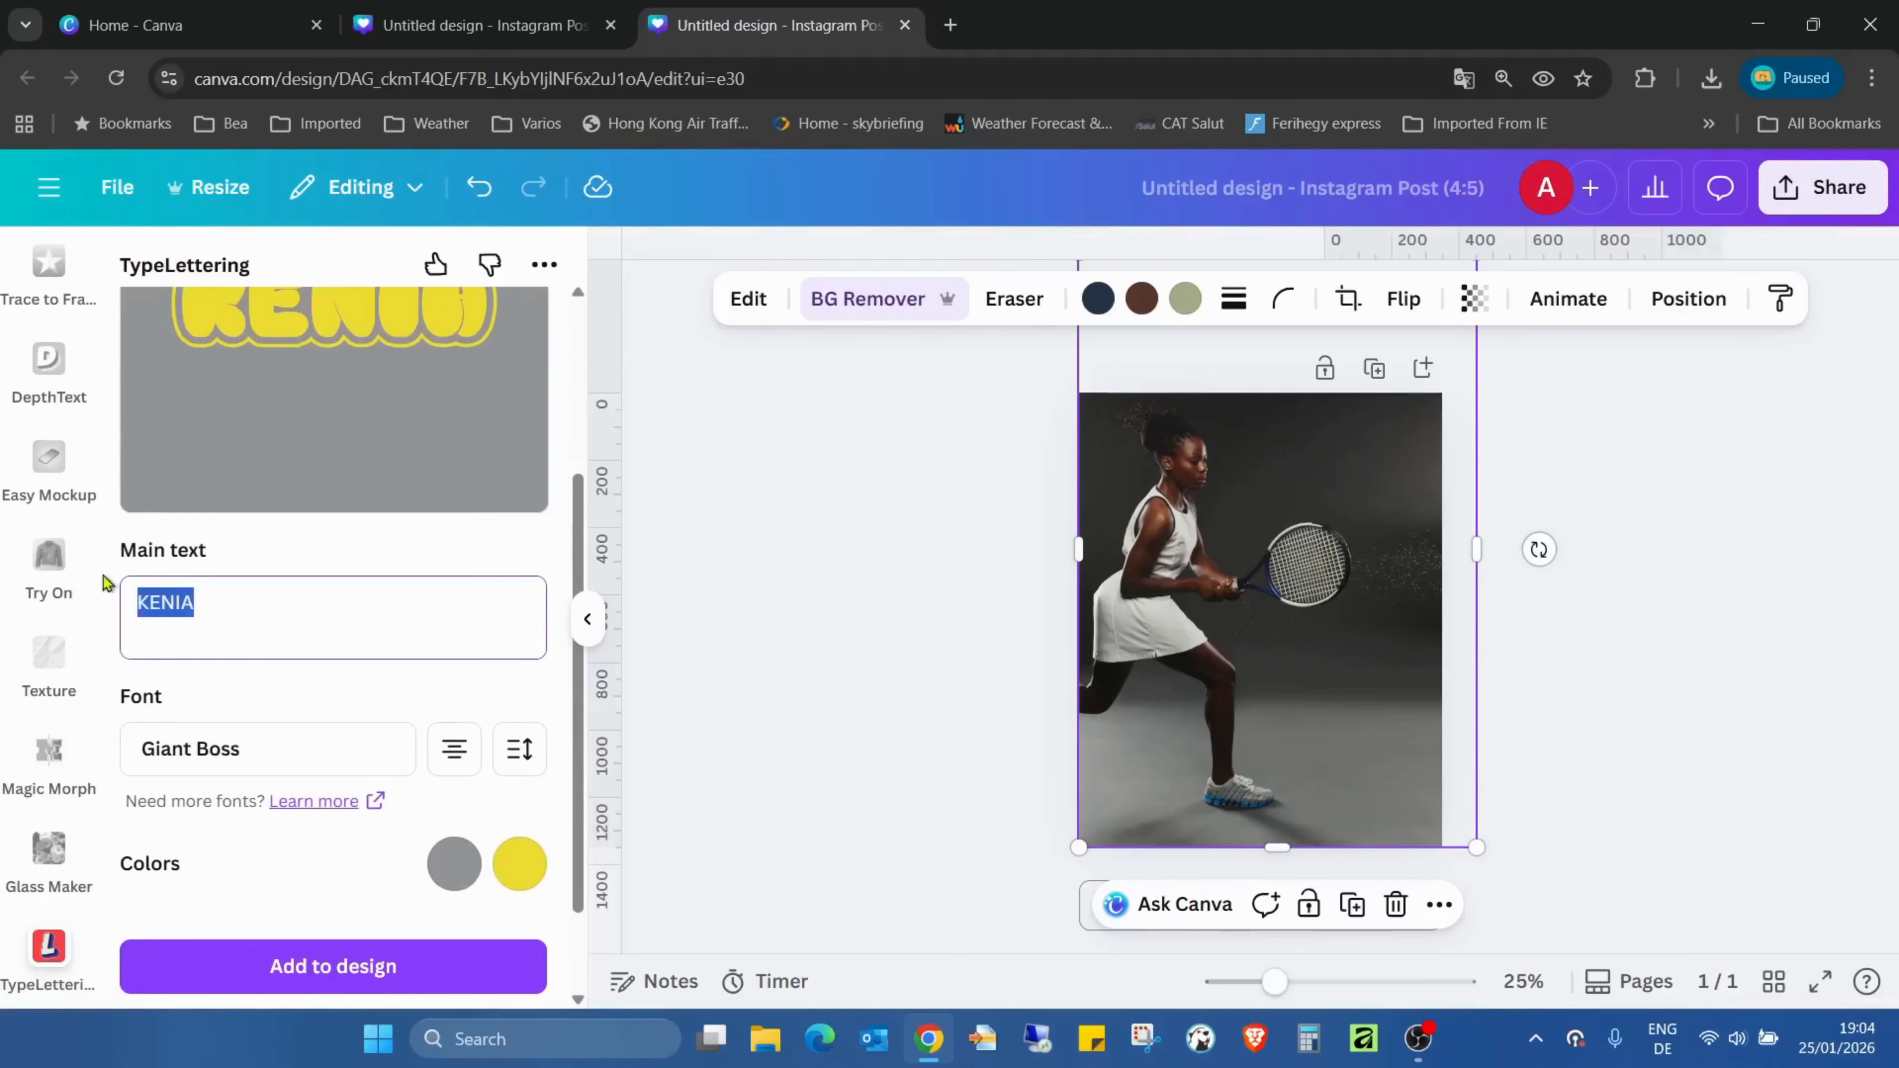
type("TEN")
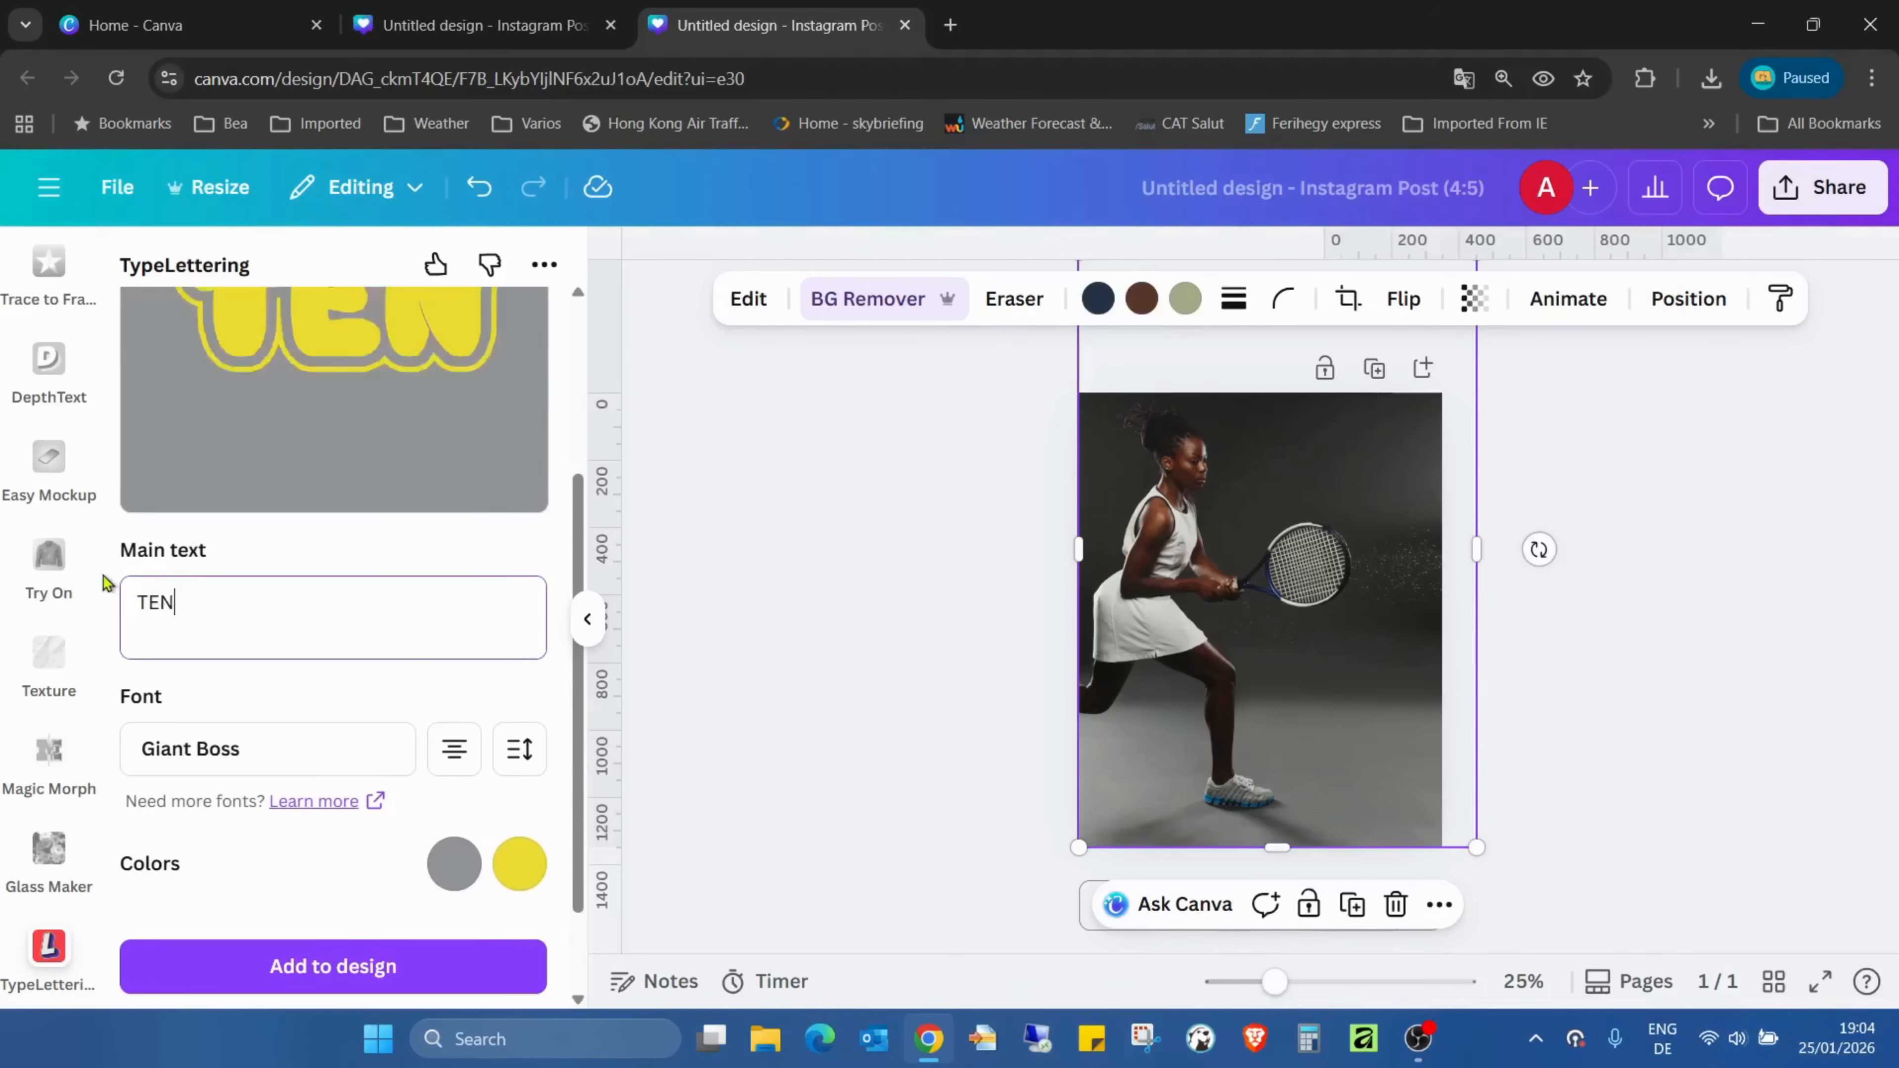
type("NIS")
- Change the lettering font to Gladly Accept
scroll(475, 683, "down", 2)
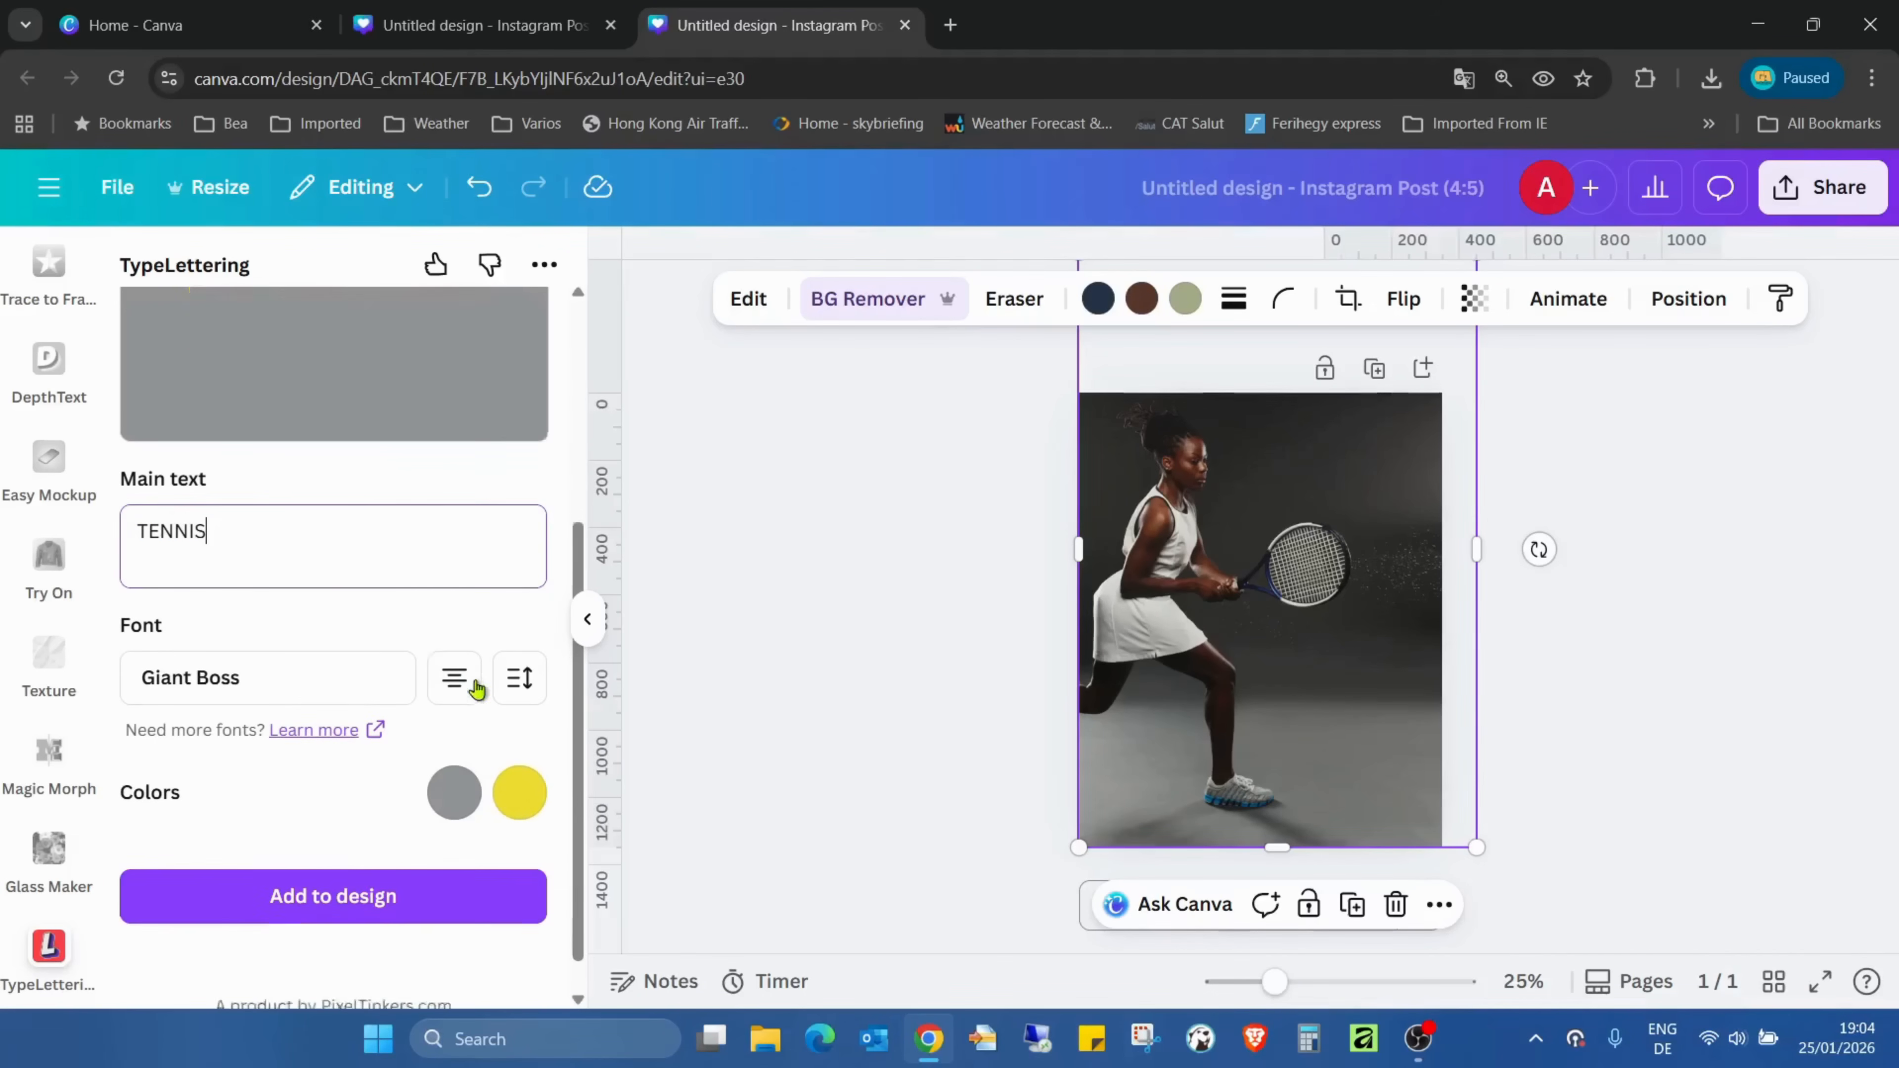
left_click(378, 641)
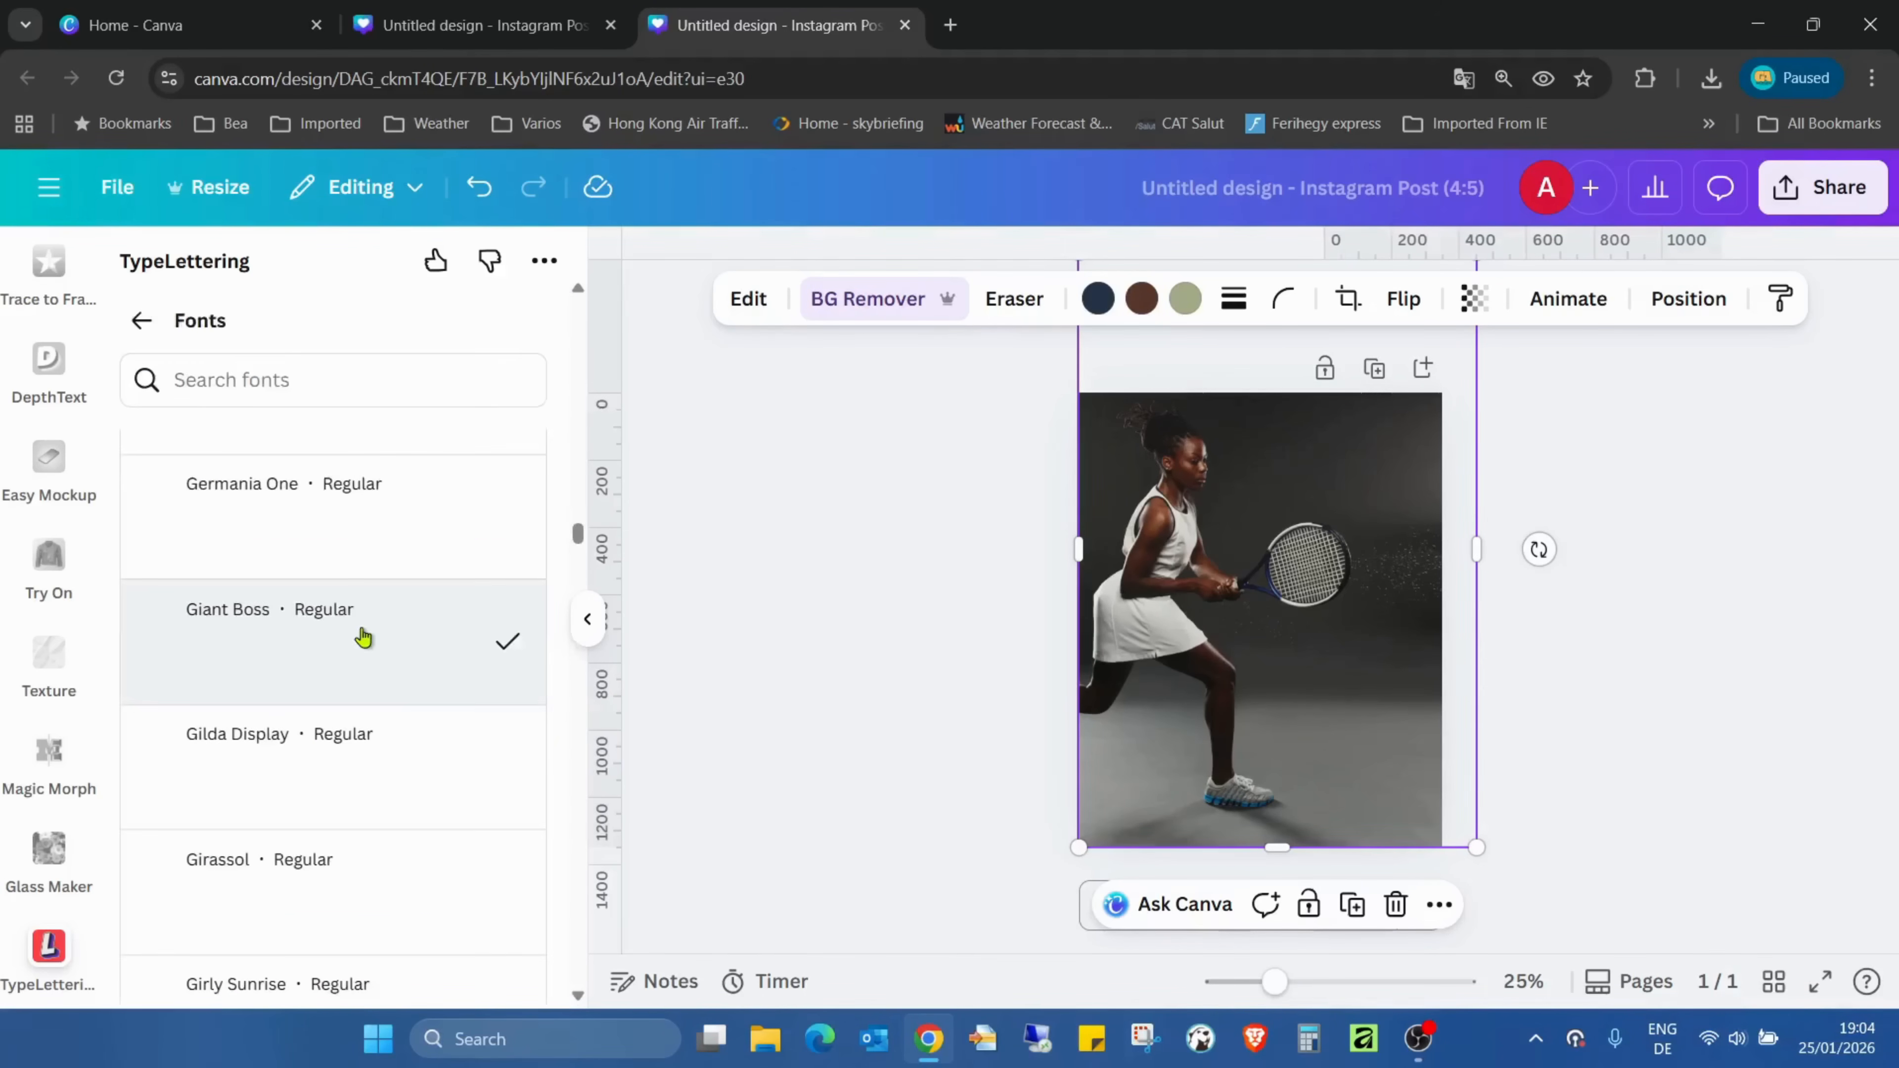
scroll(457, 538, "down", 7)
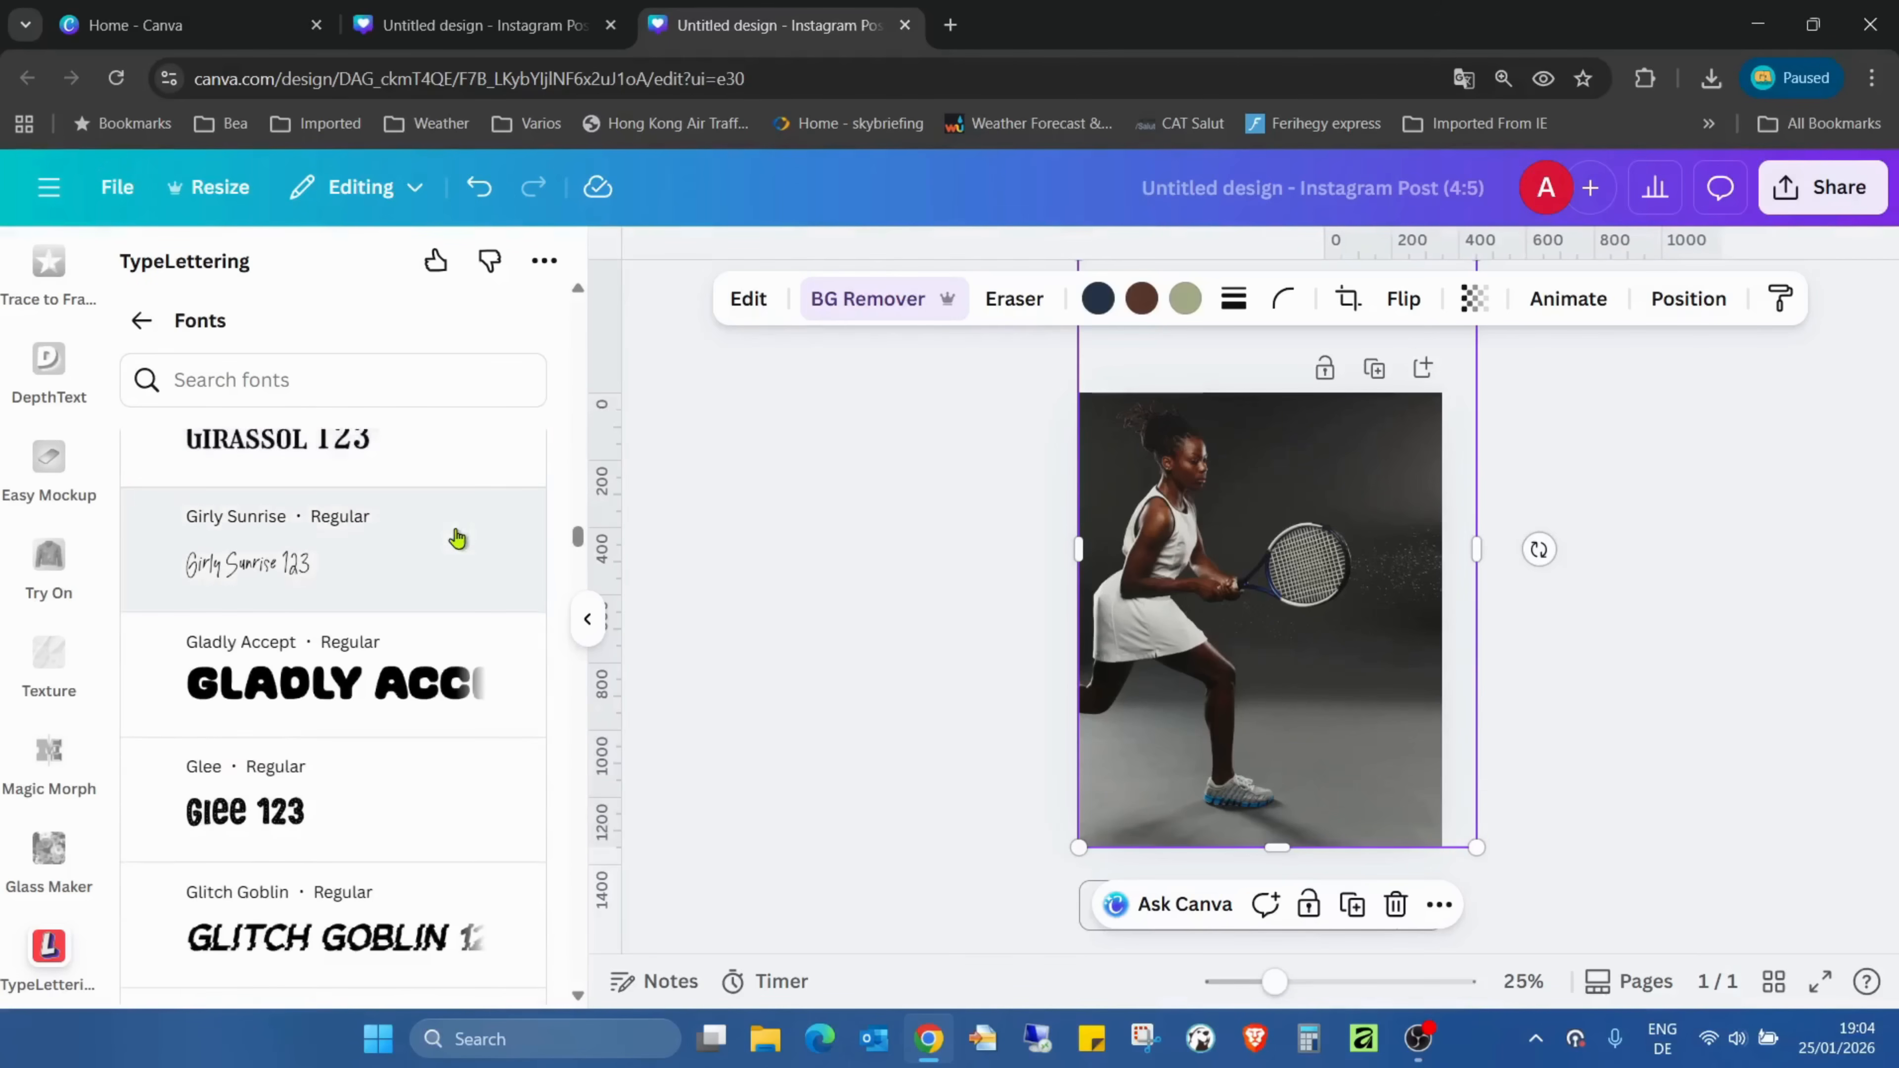
scroll(457, 538, "down", 2)
scroll(454, 543, "up", 3)
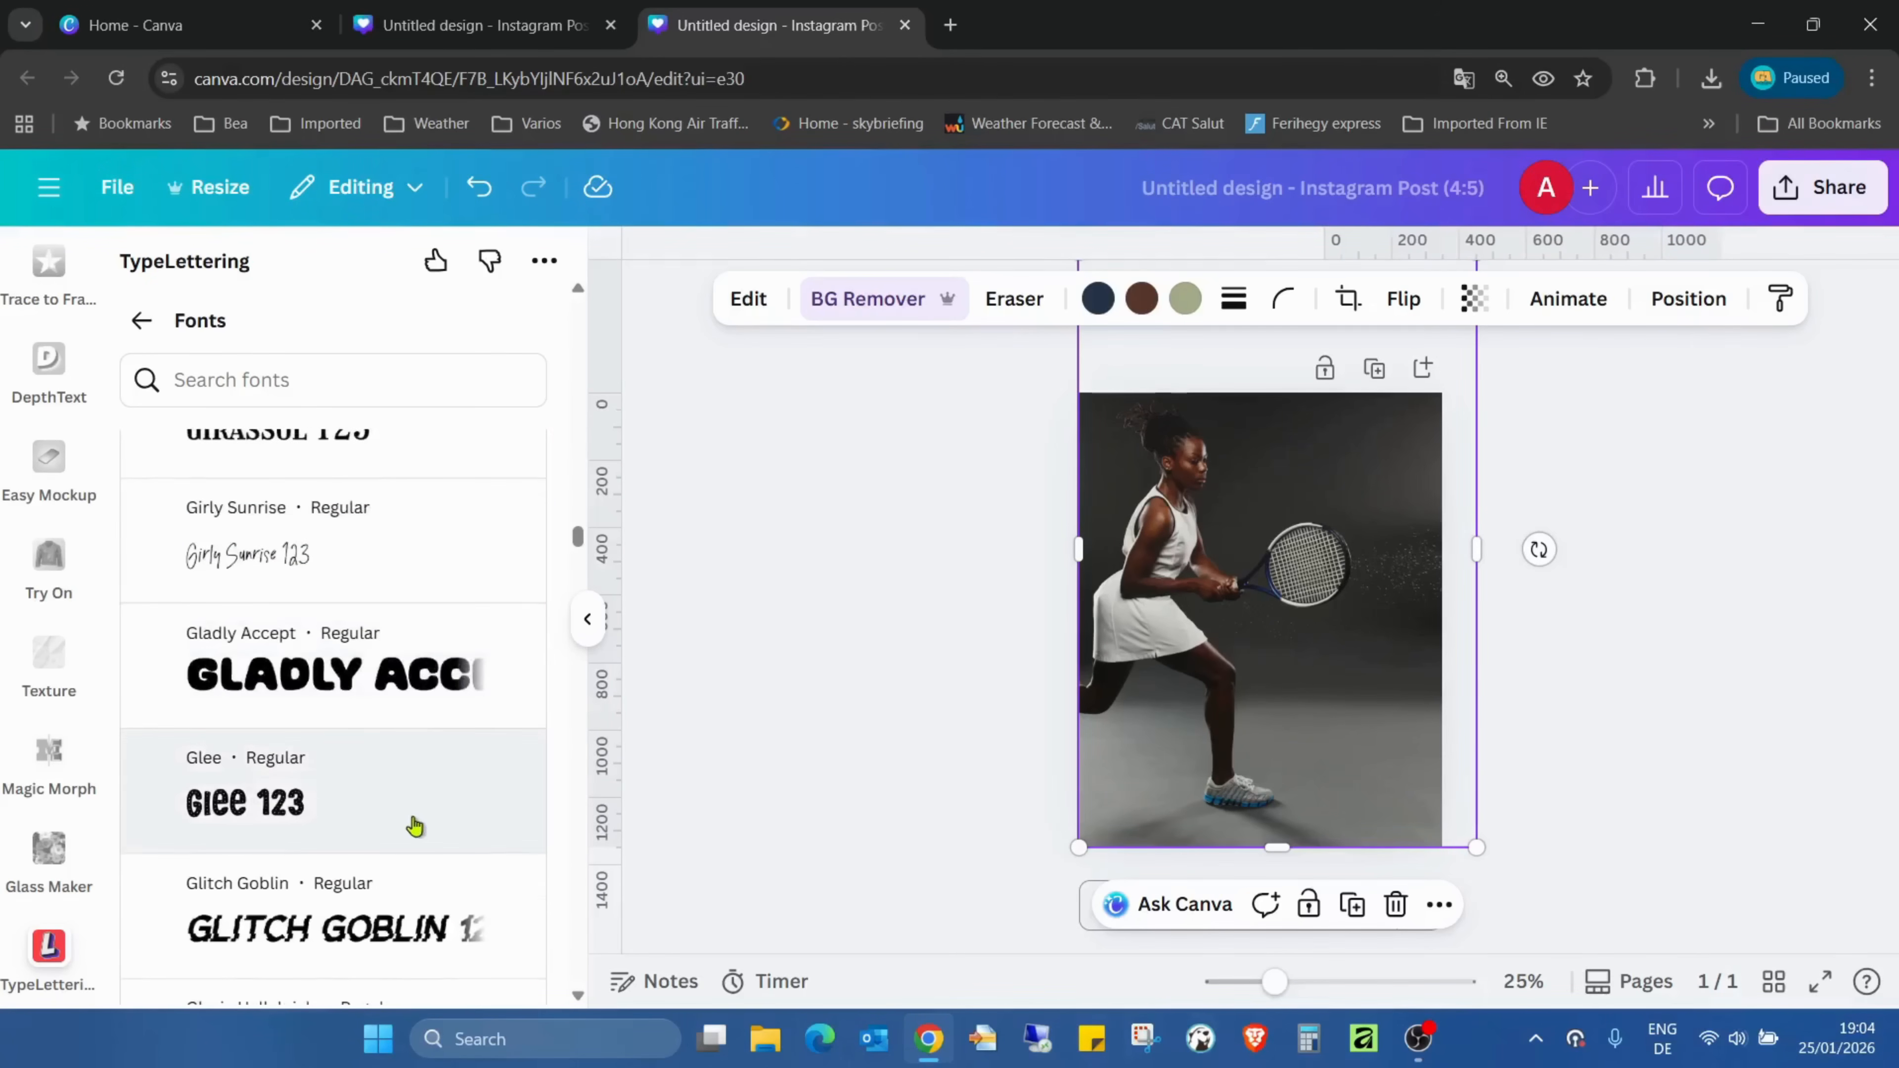
left_click(141, 320)
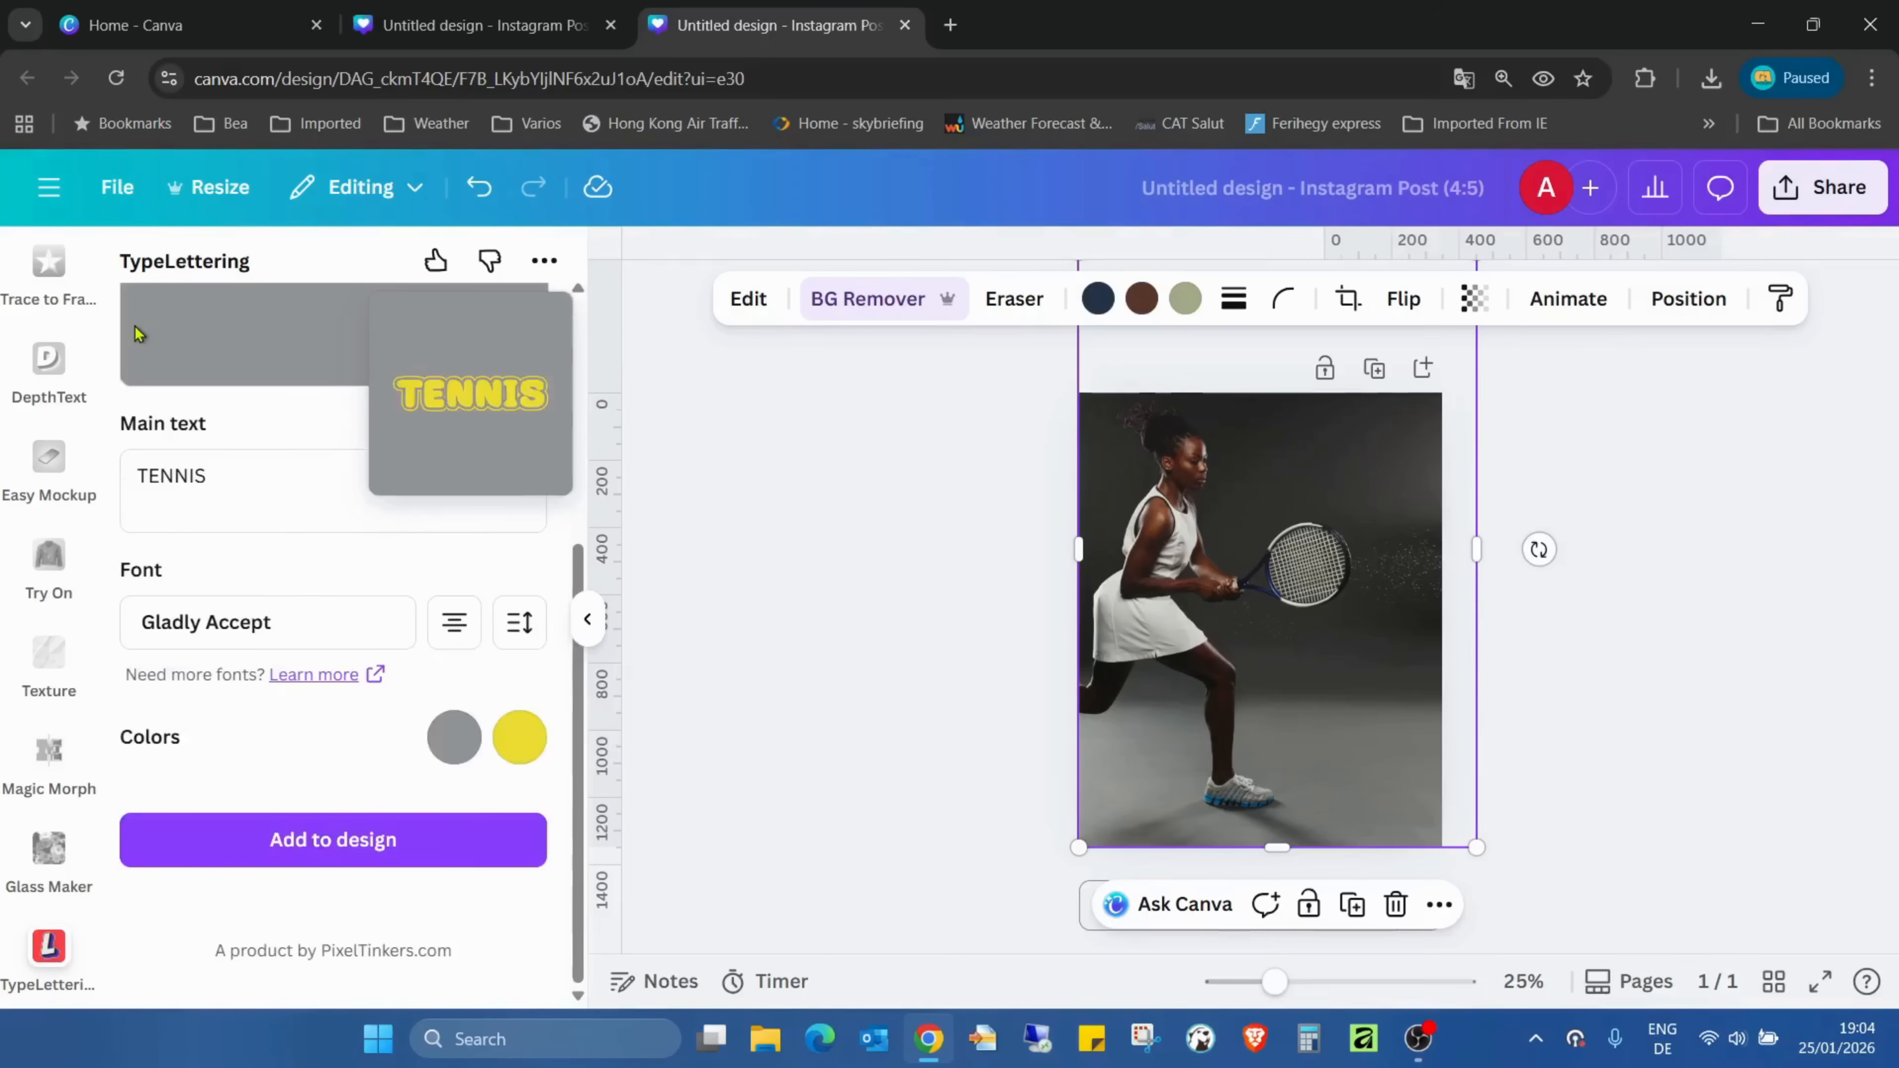
- Set the first lettering colour, used for the preview background, to pink
left_click(454, 736)
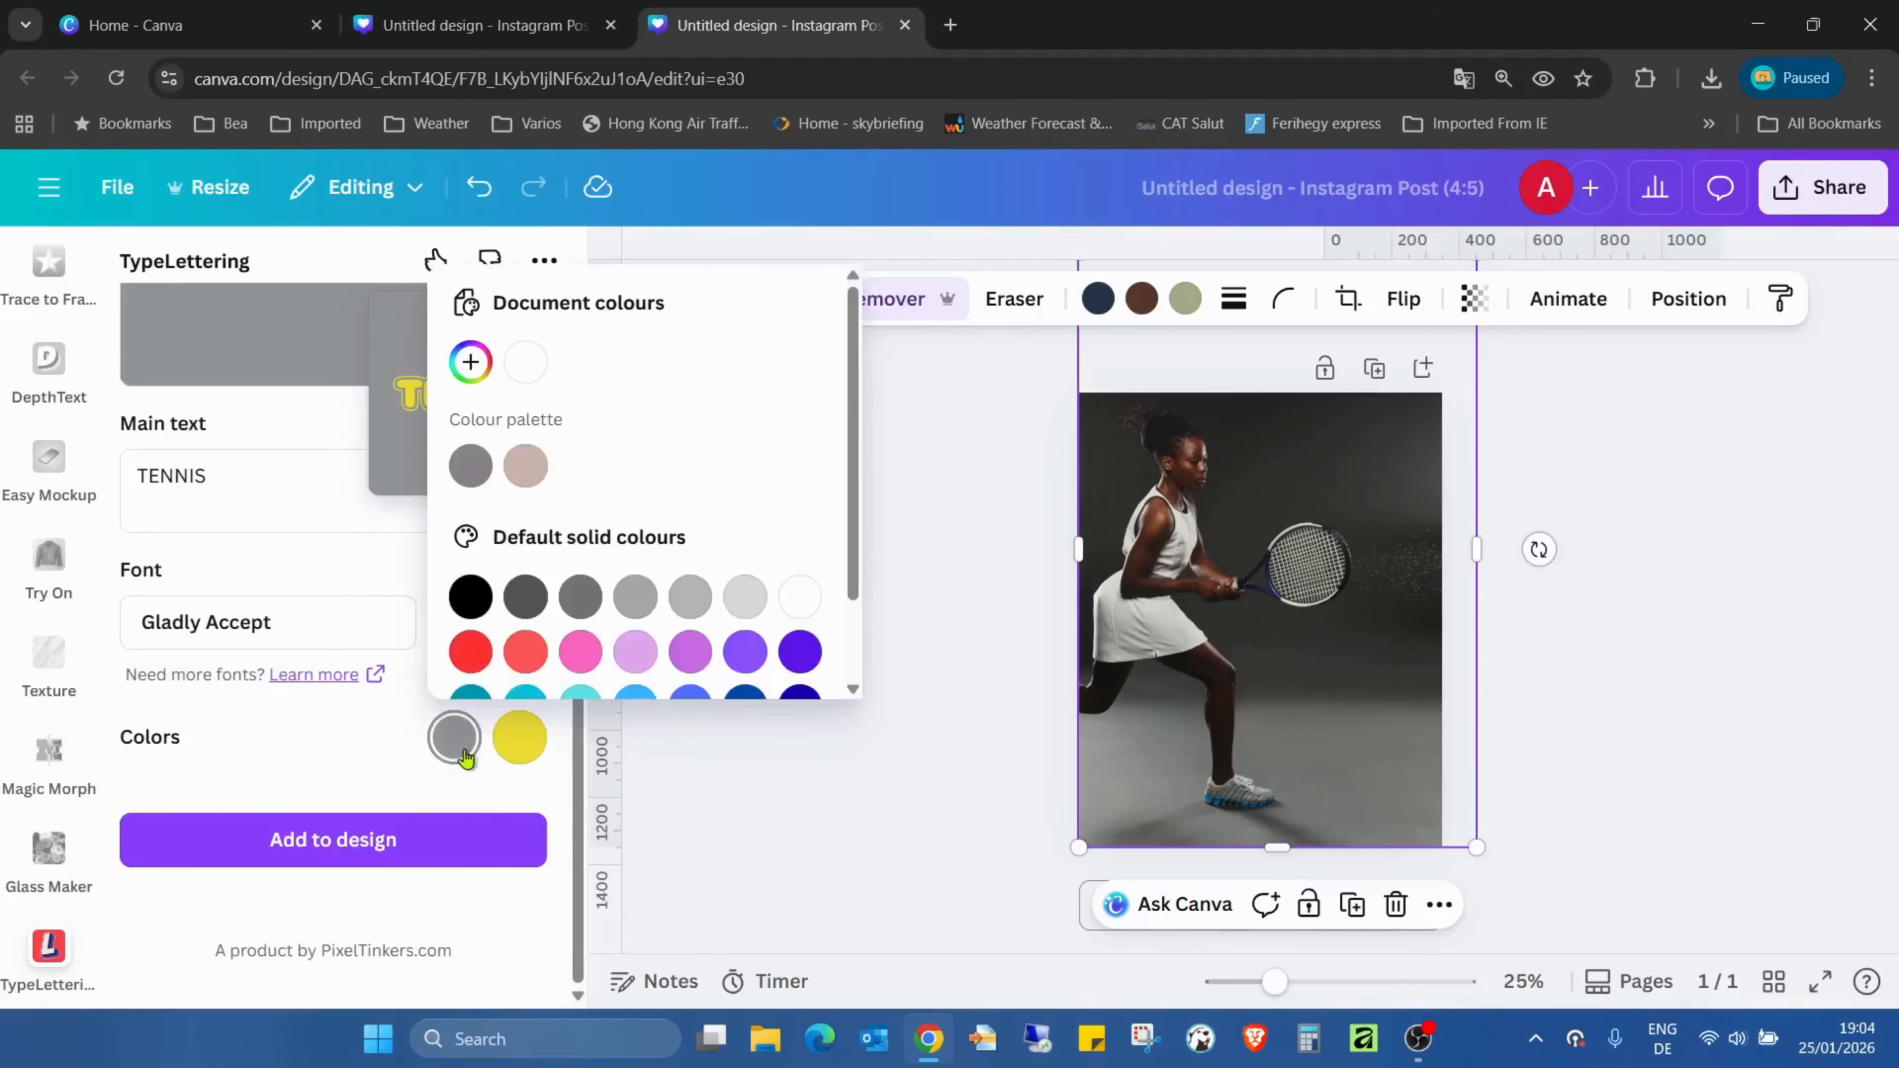
left_click(582, 650)
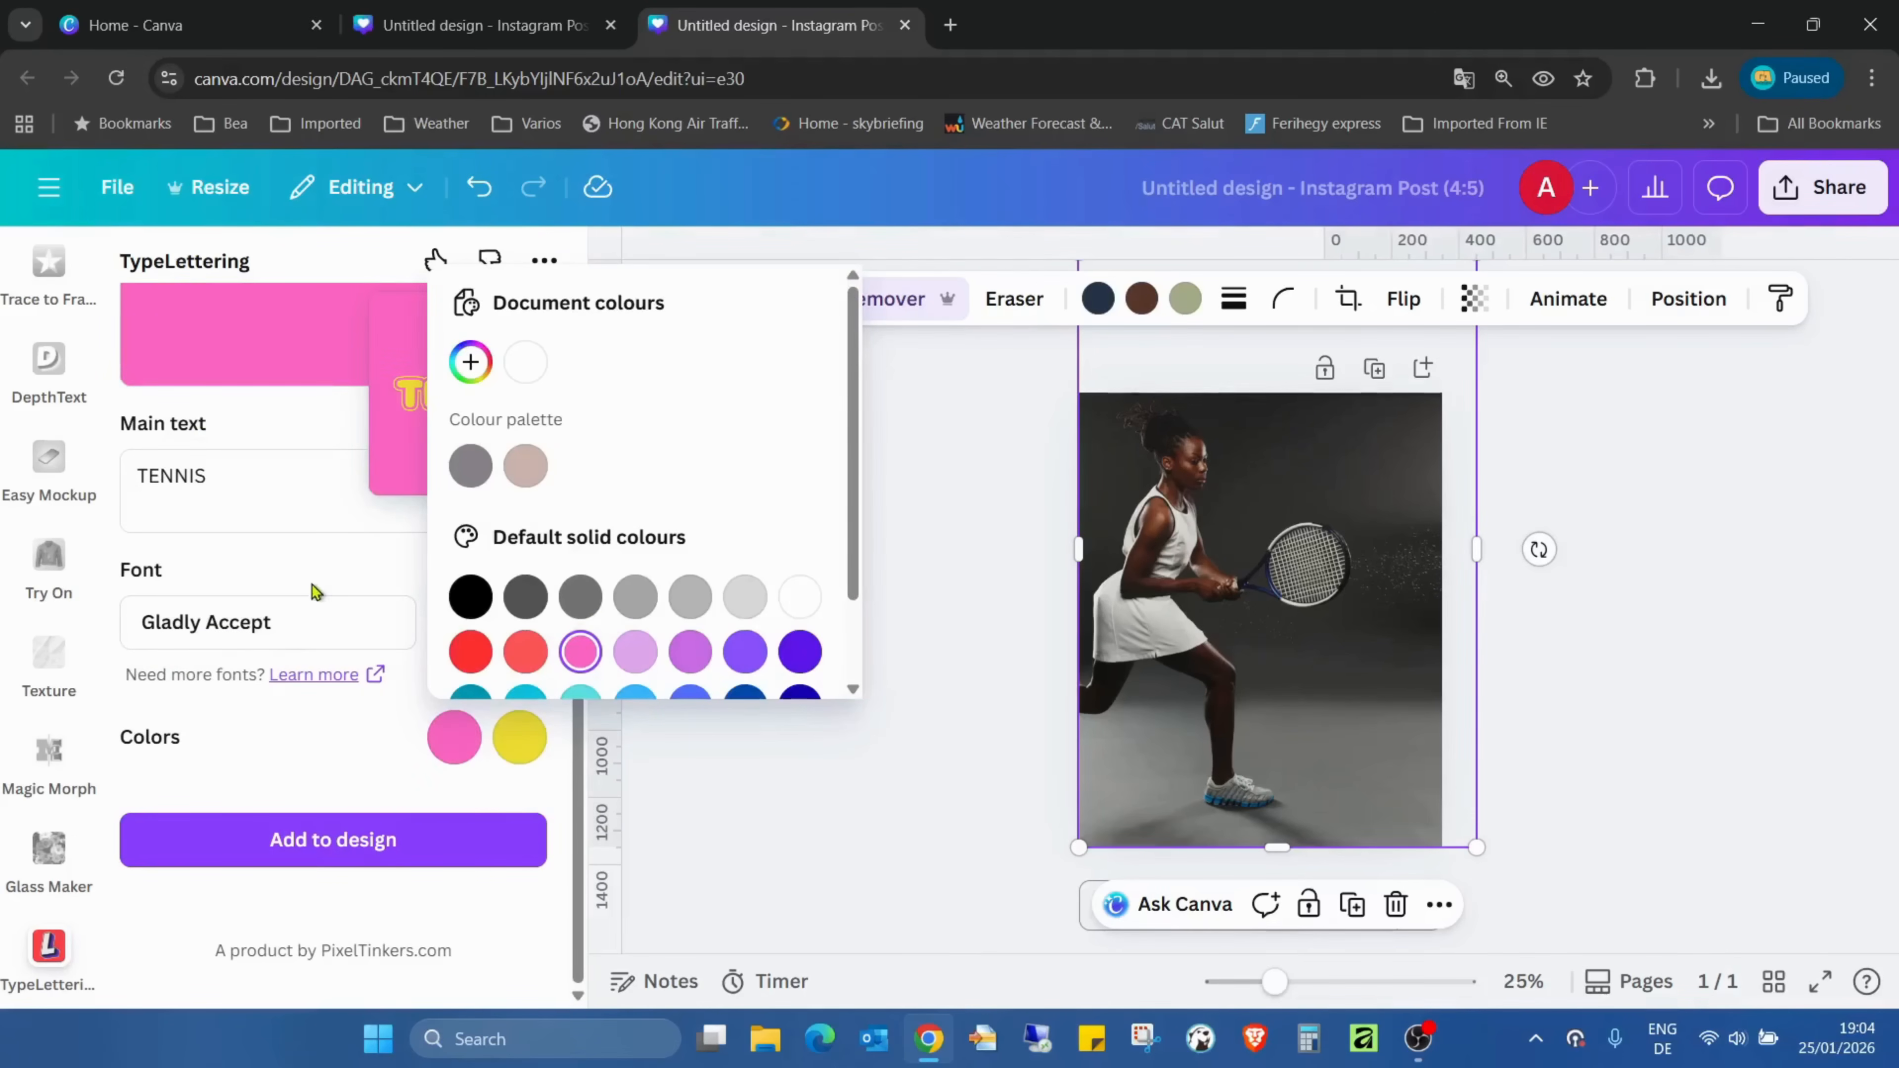
left_click(299, 532)
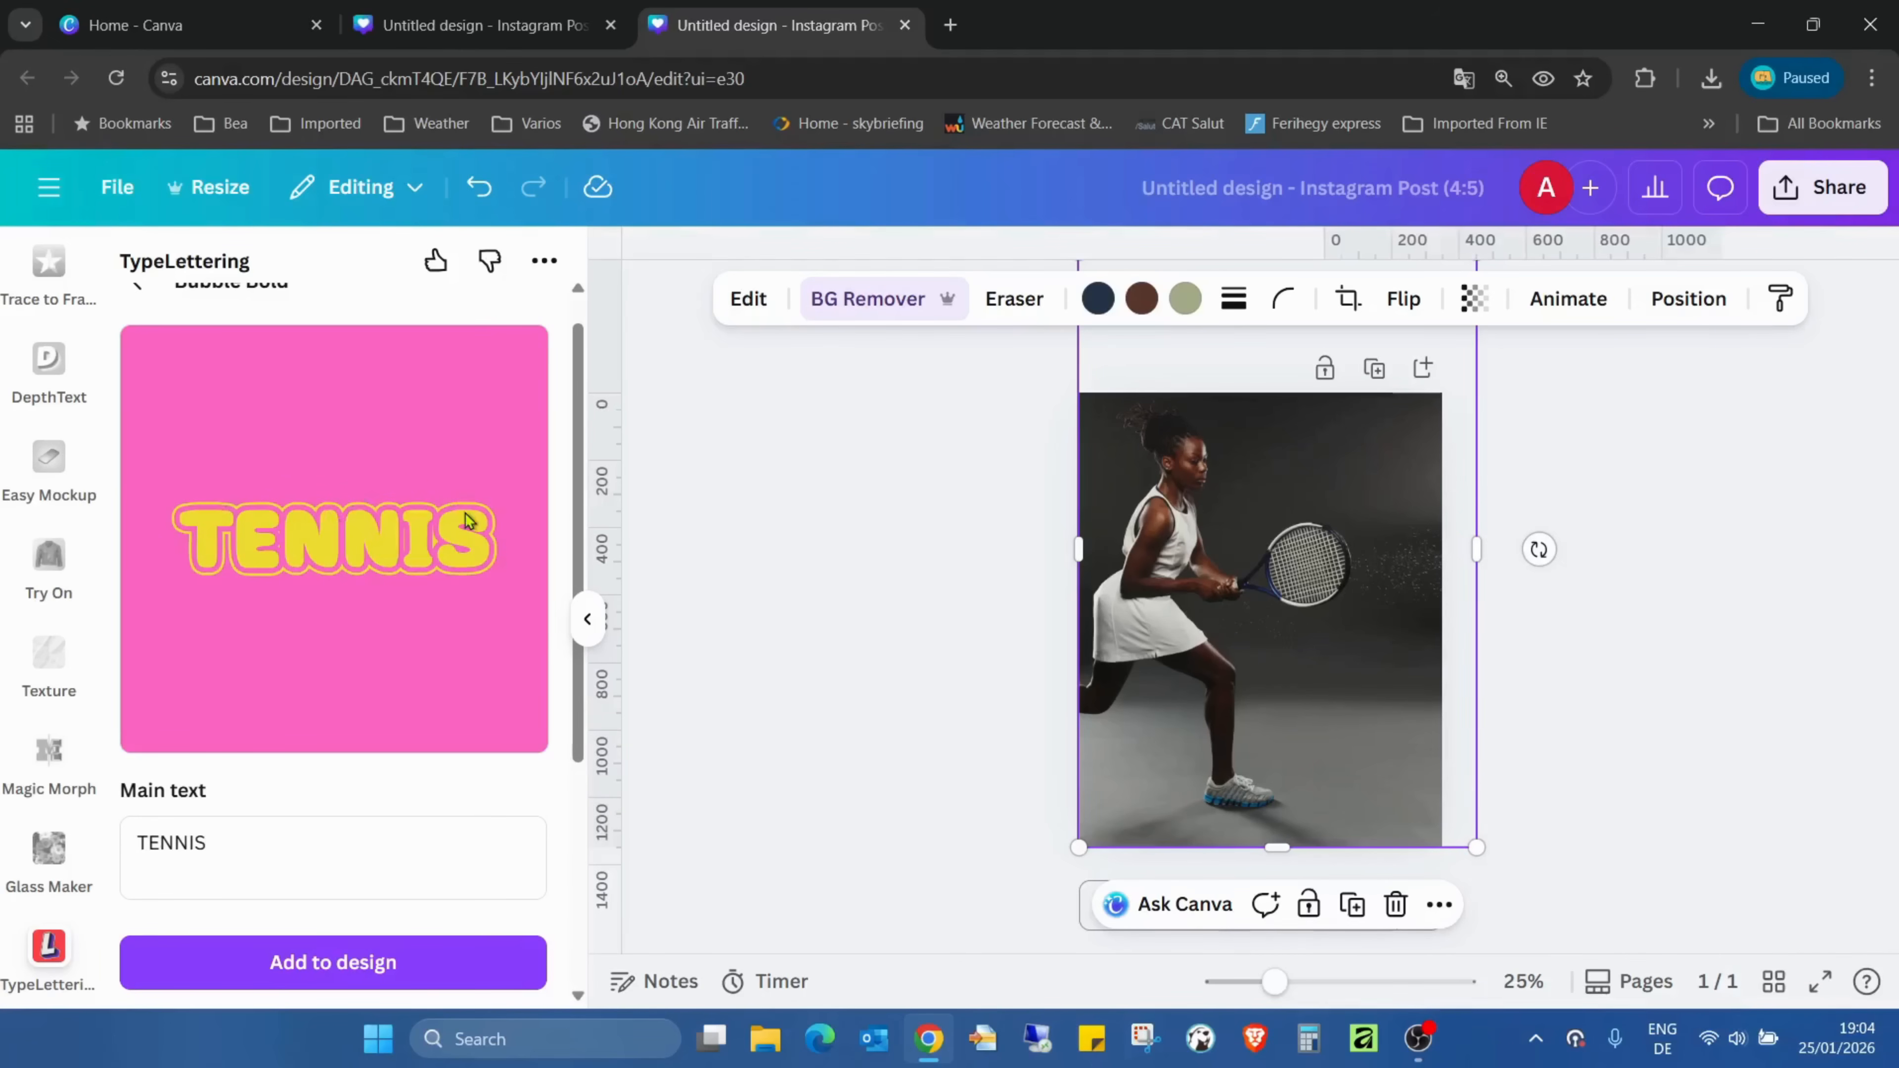
- Set the second lettering colour, used for the letters and outline, to white
scroll(496, 483, "down", 5)
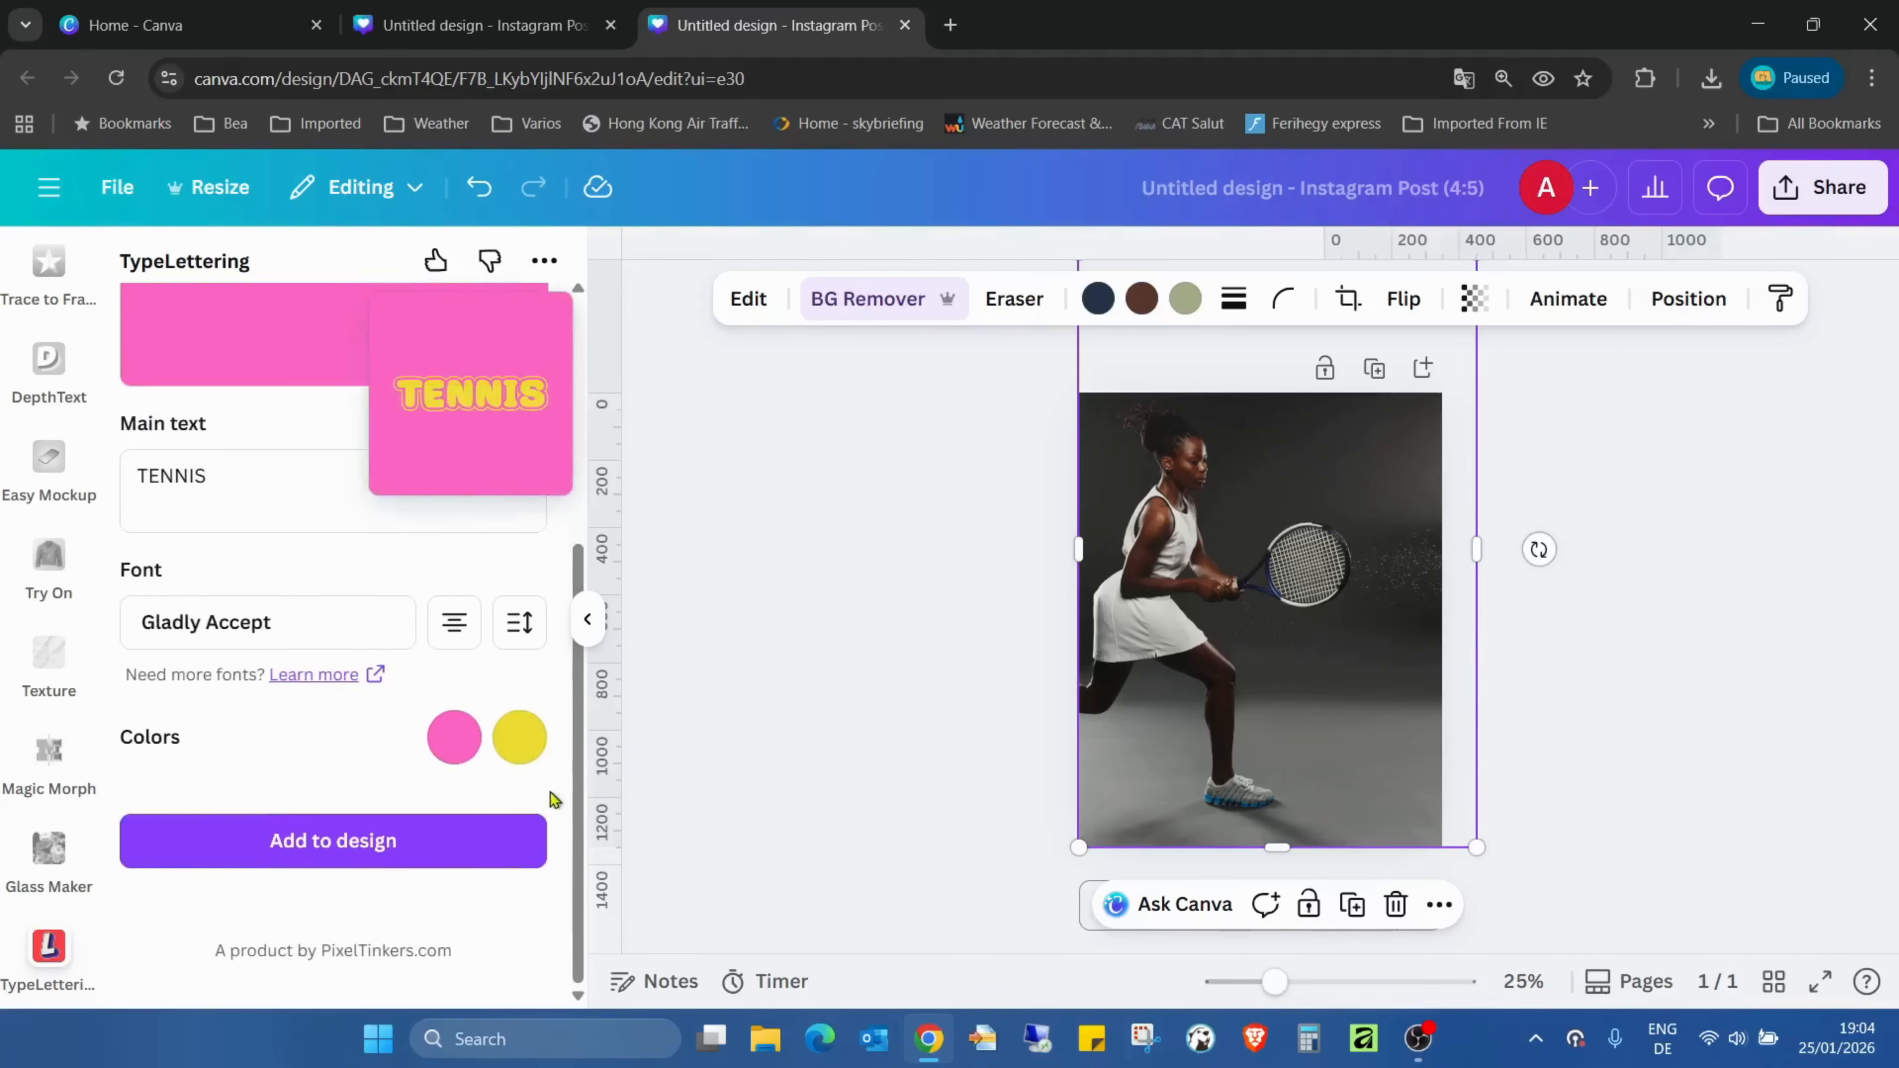
left_click(520, 737)
left_click(875, 605)
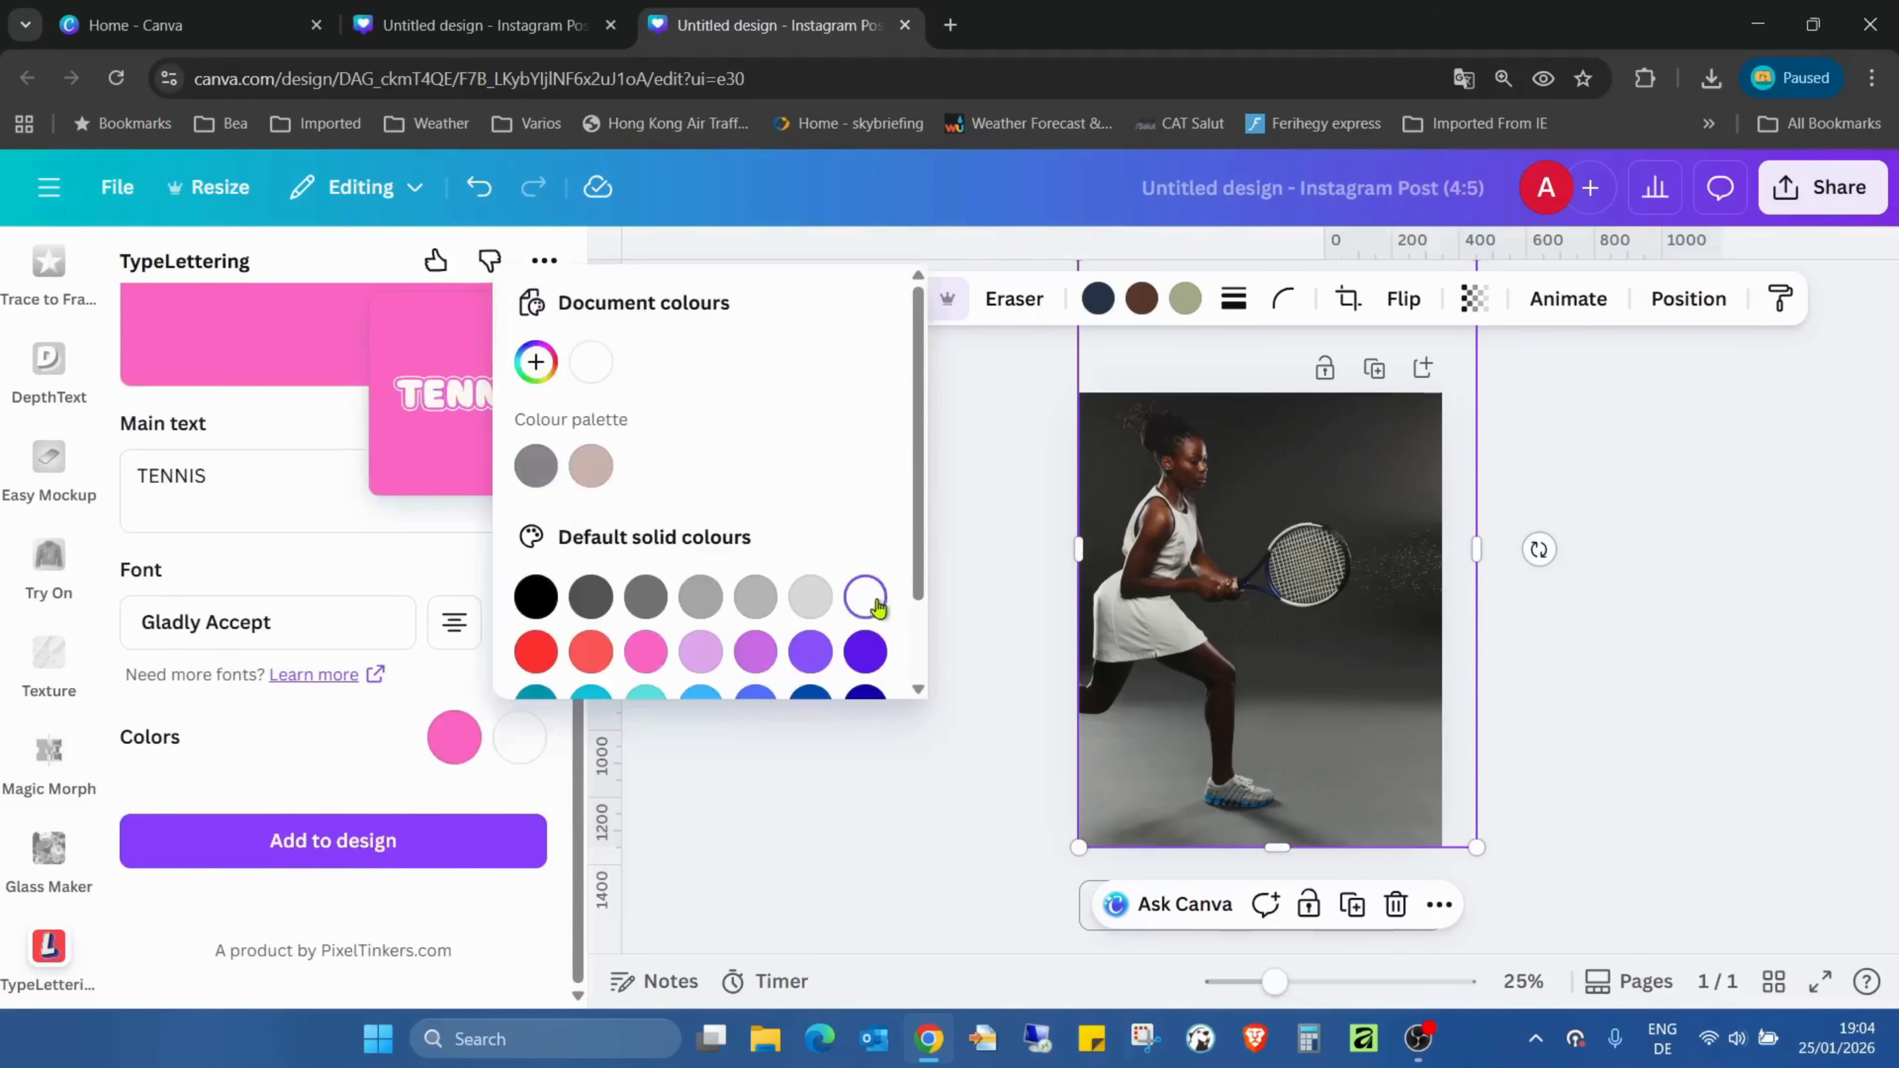
left_click(326, 569)
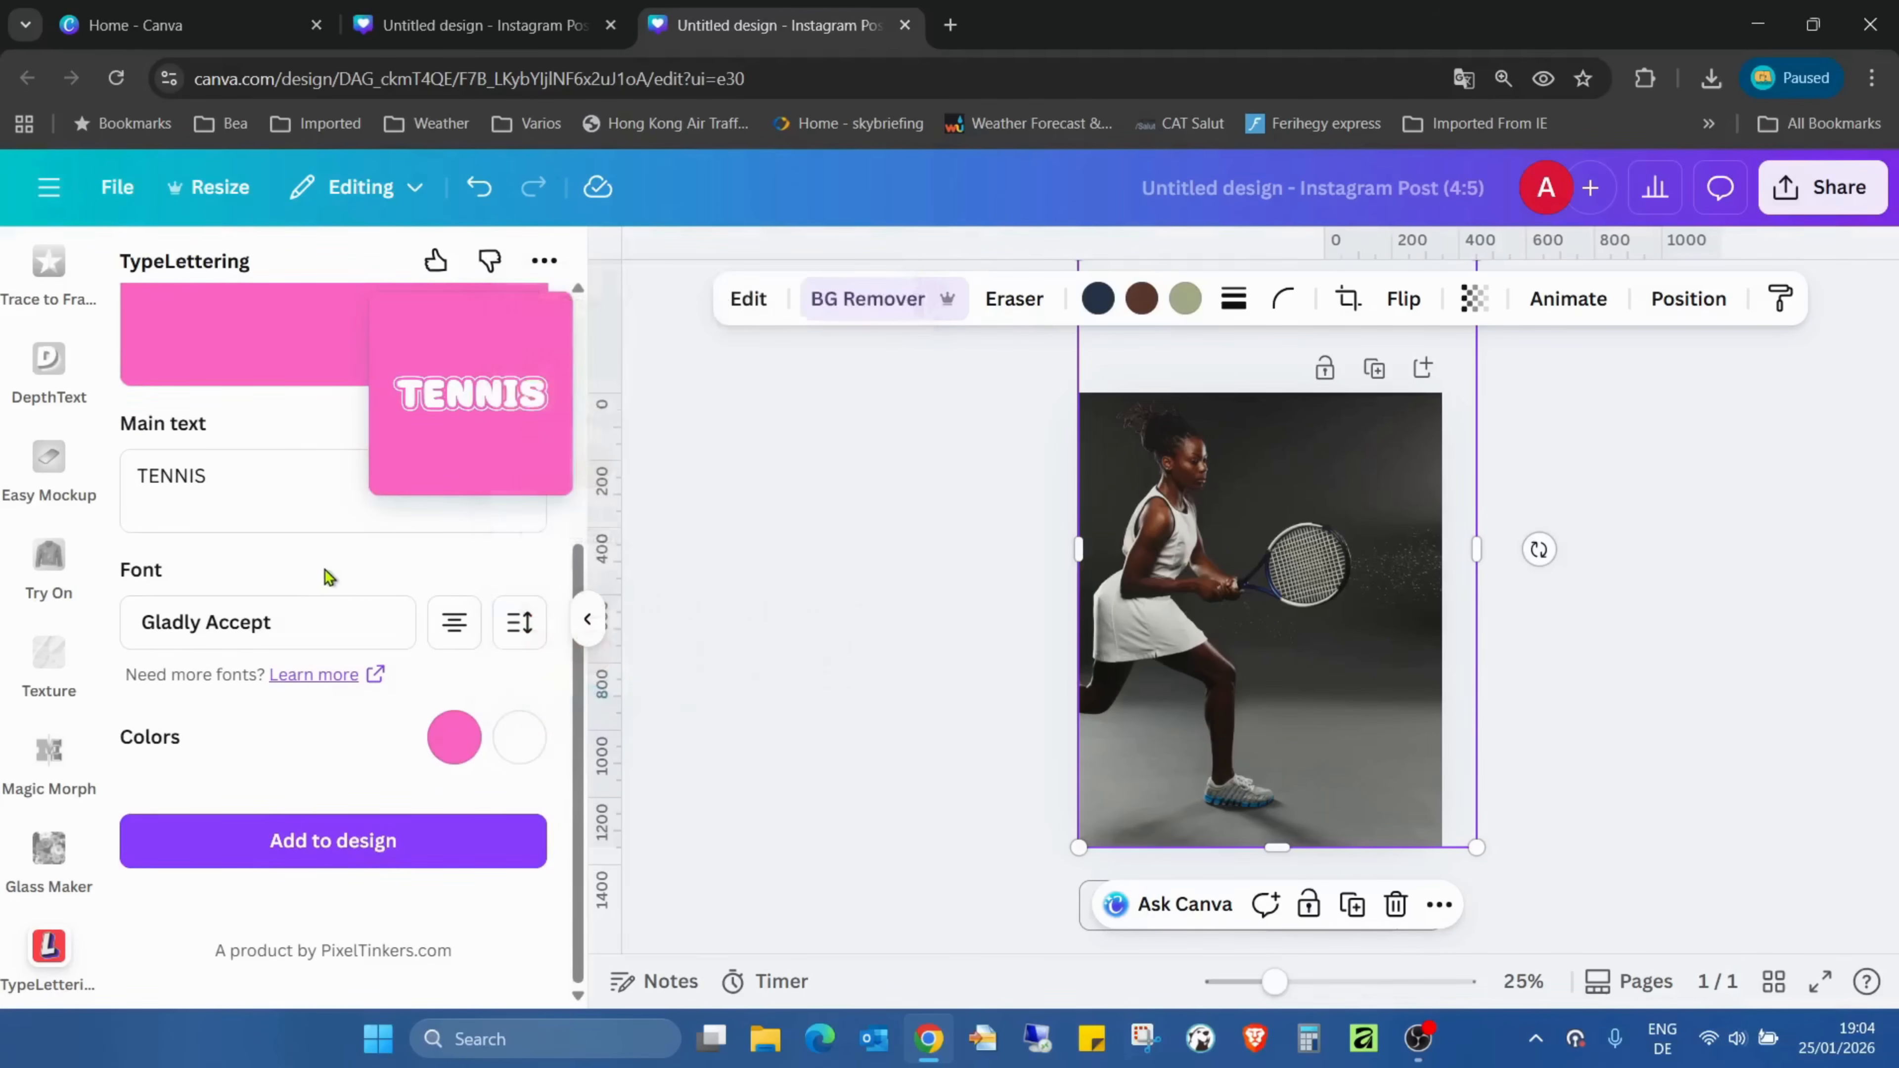
left_click(454, 625)
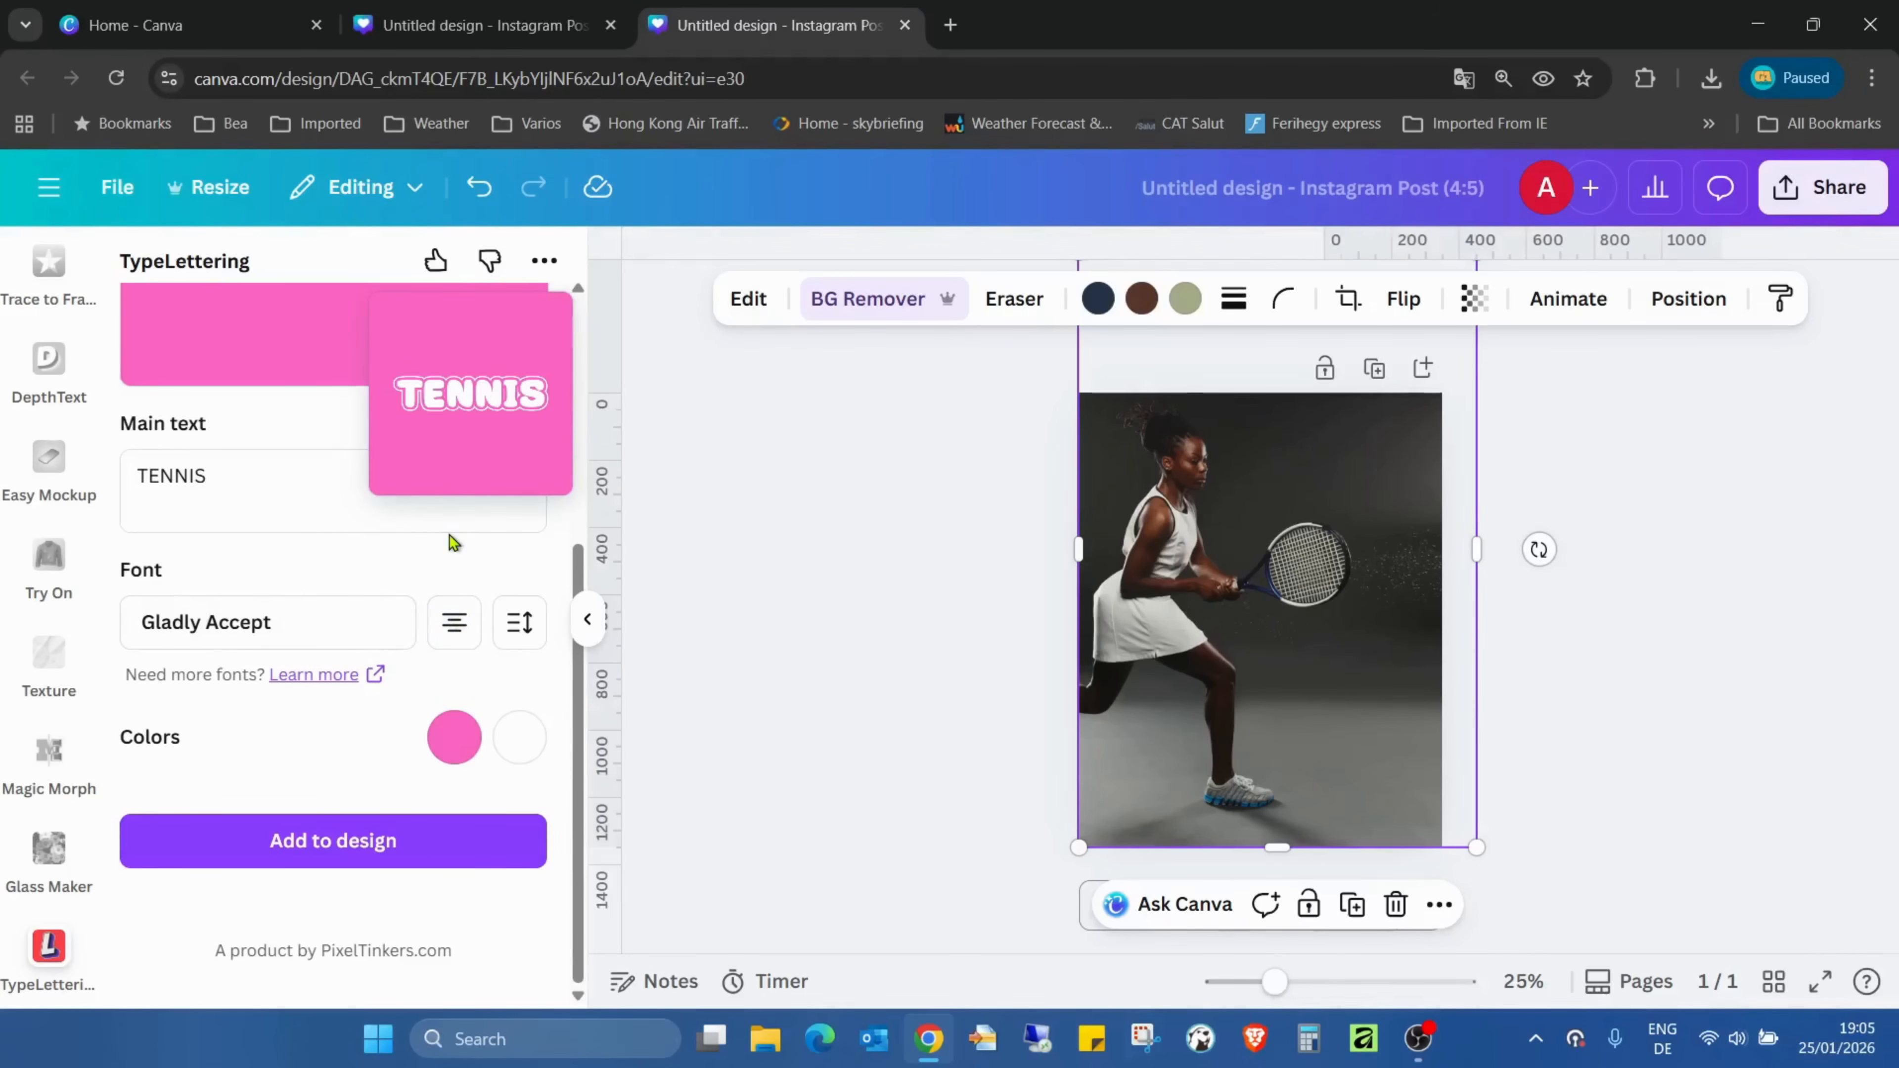
left_click(523, 629)
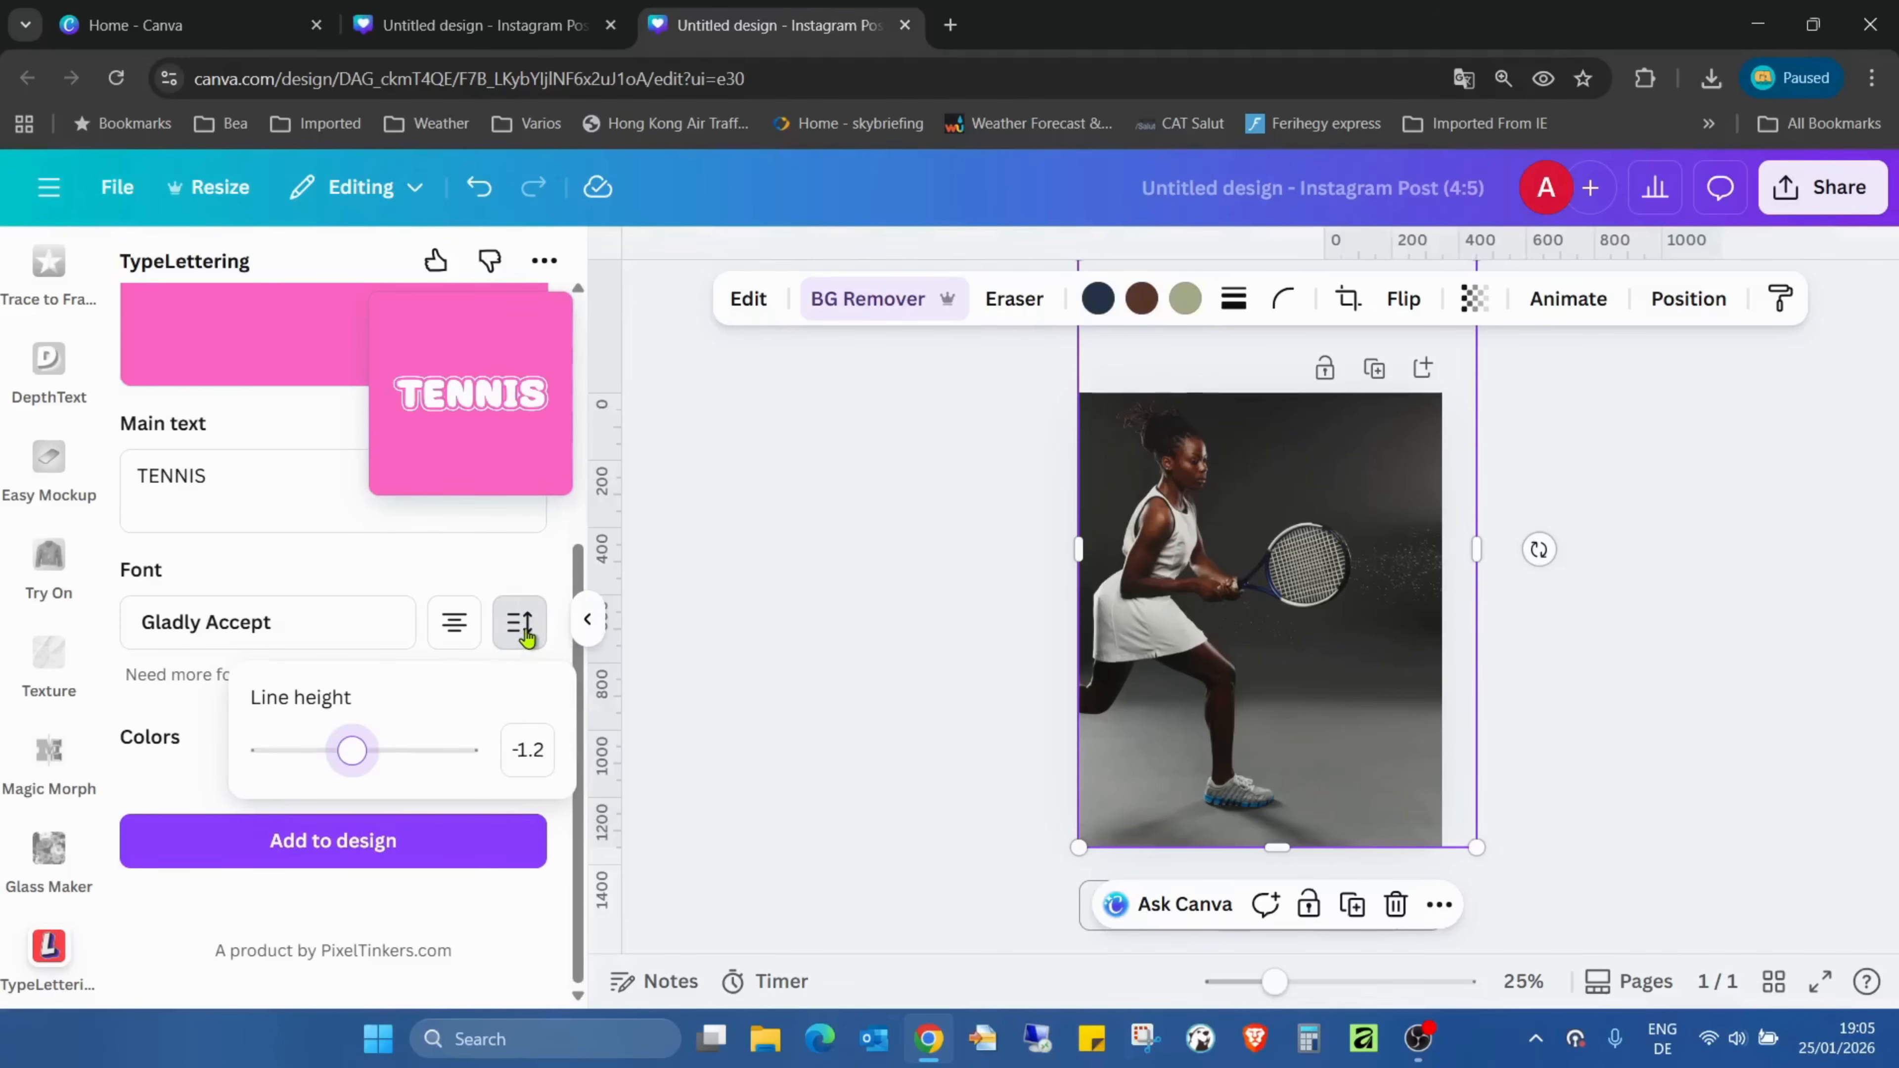
left_click(524, 630)
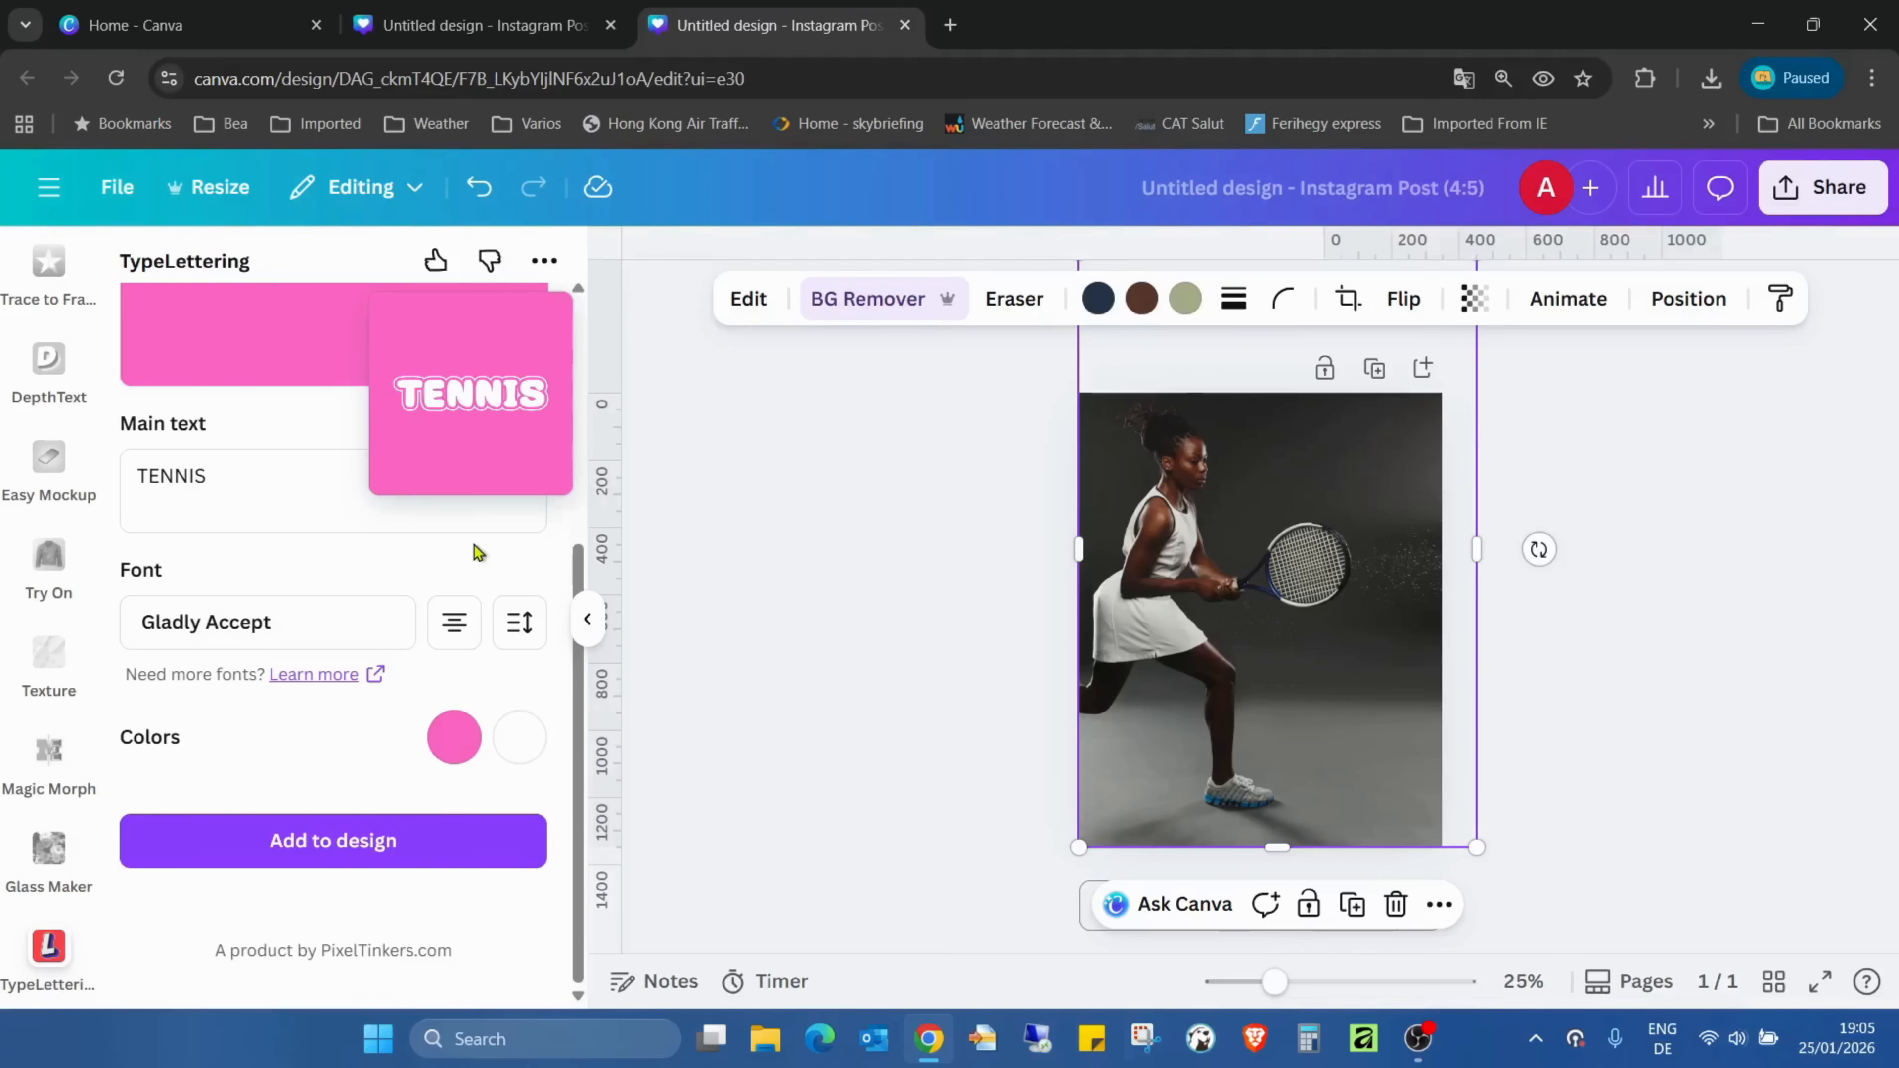
- Add the TENNIS lettering to the design, enlarge it to about 1007 px wide and place it across the player's lower legs
left_click(452, 844)
left_click_drag(1262, 653, 1228, 779)
left_click_drag(1298, 715, 1473, 597)
left_click_drag(1357, 707, 1301, 724)
- Move the TENNIS lettering layer between the player cutout and the original photo
left_click(1378, 299)
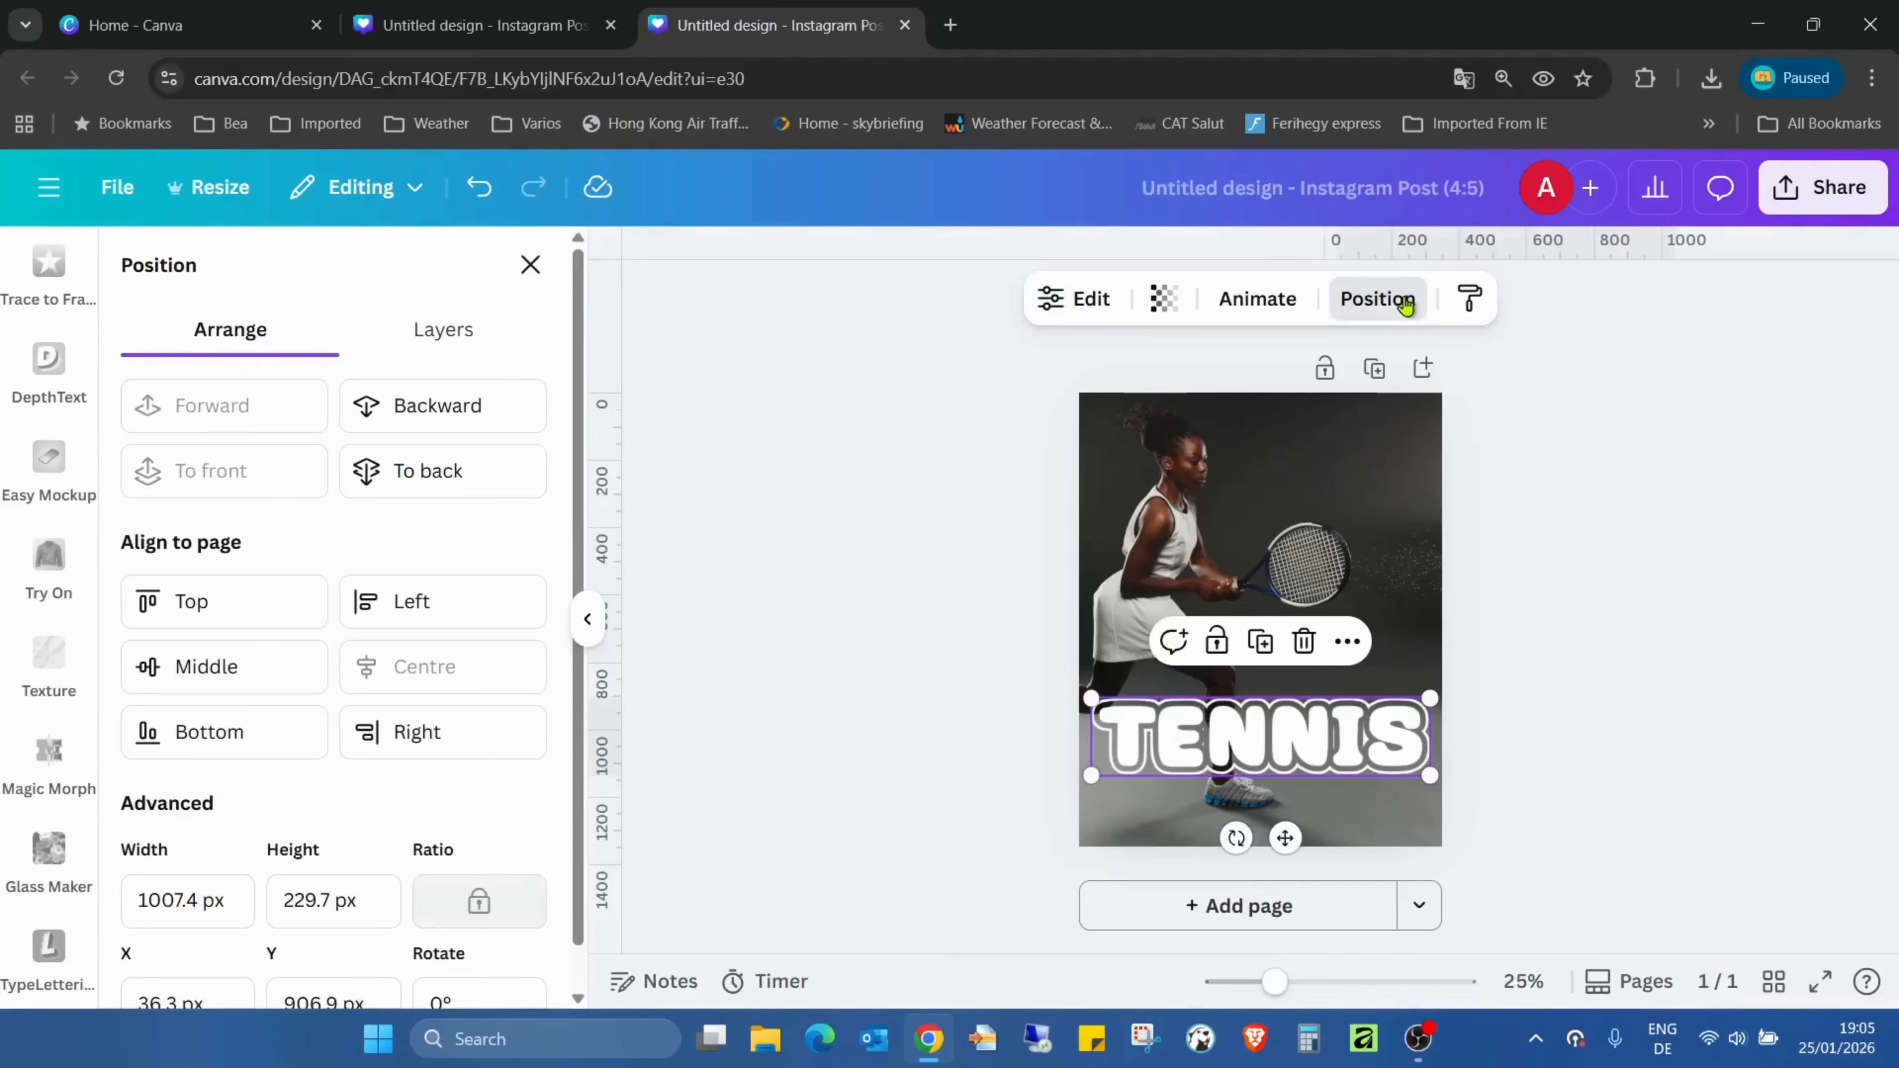
left_click(496, 332)
left_click_drag(416, 496, 421, 645)
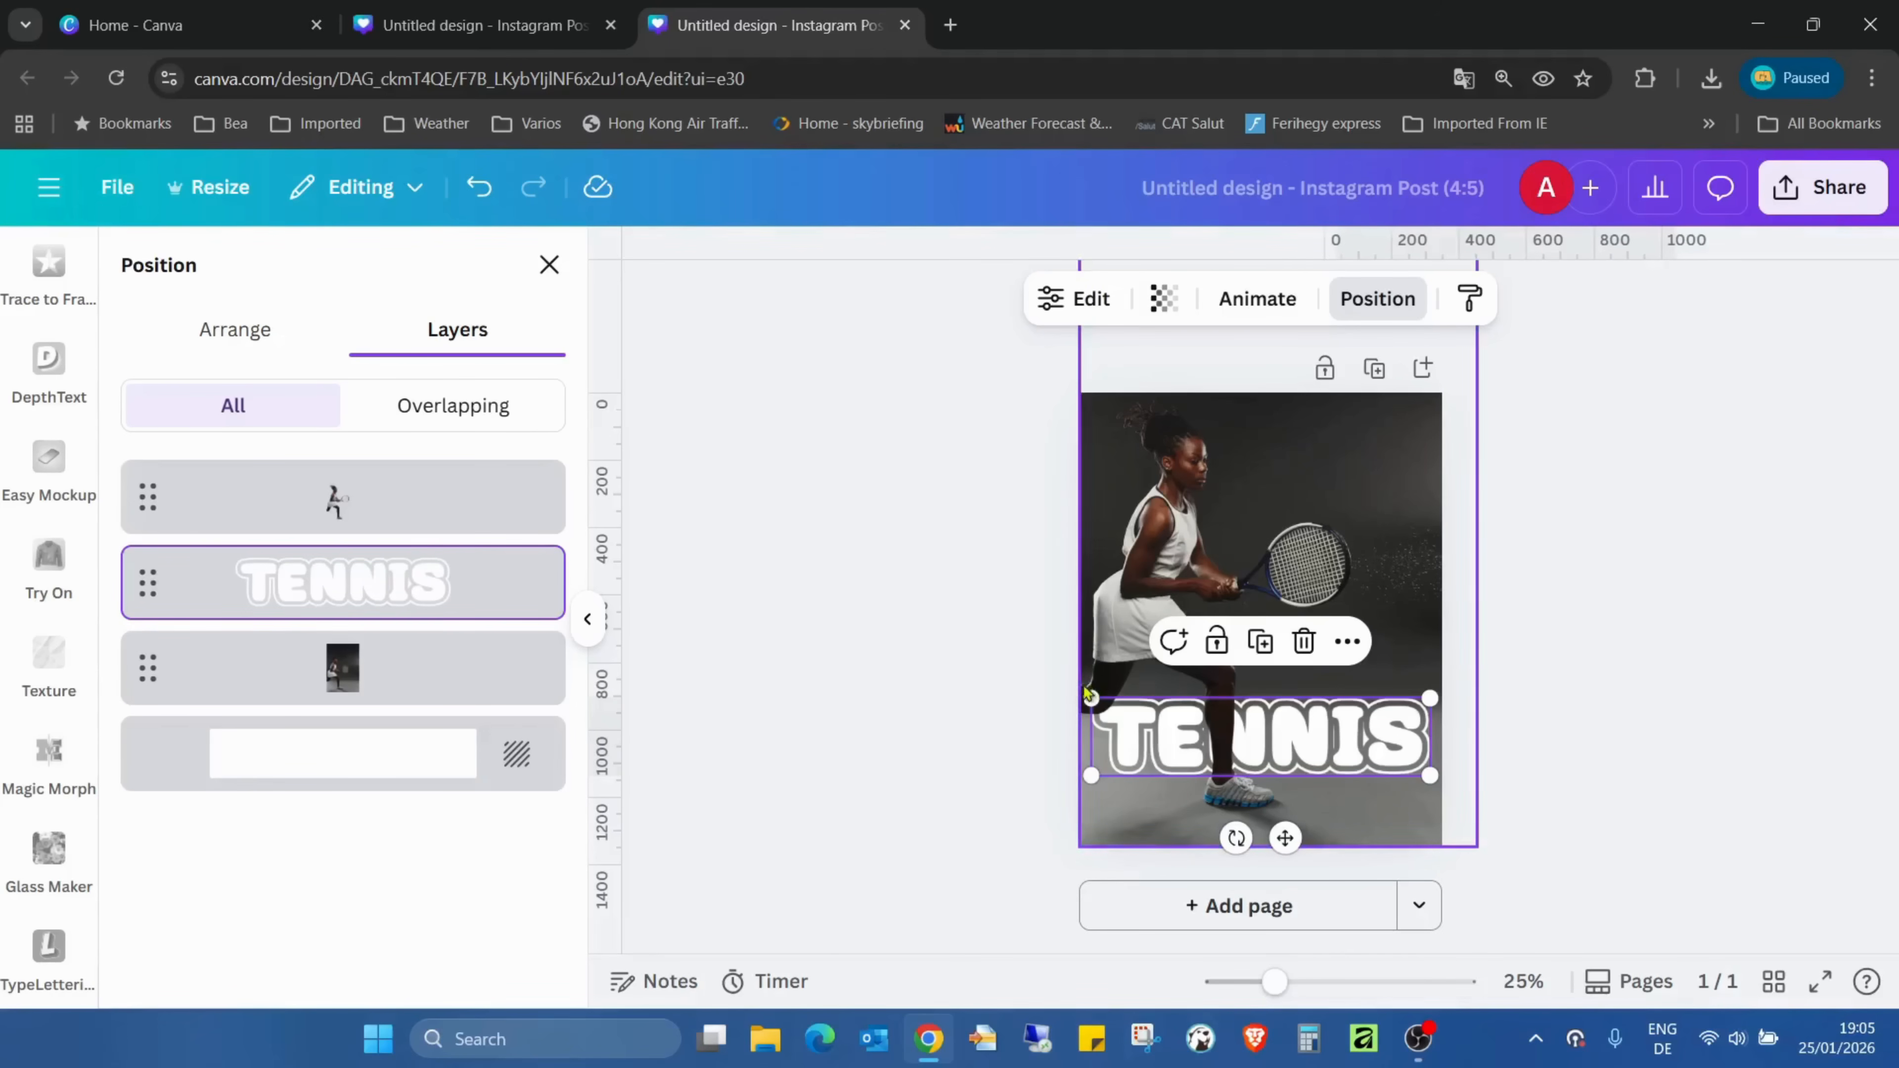
- Crop the left side of the player cutout inward so the back leg no longer overlaps the lettering
left_click(1084, 648)
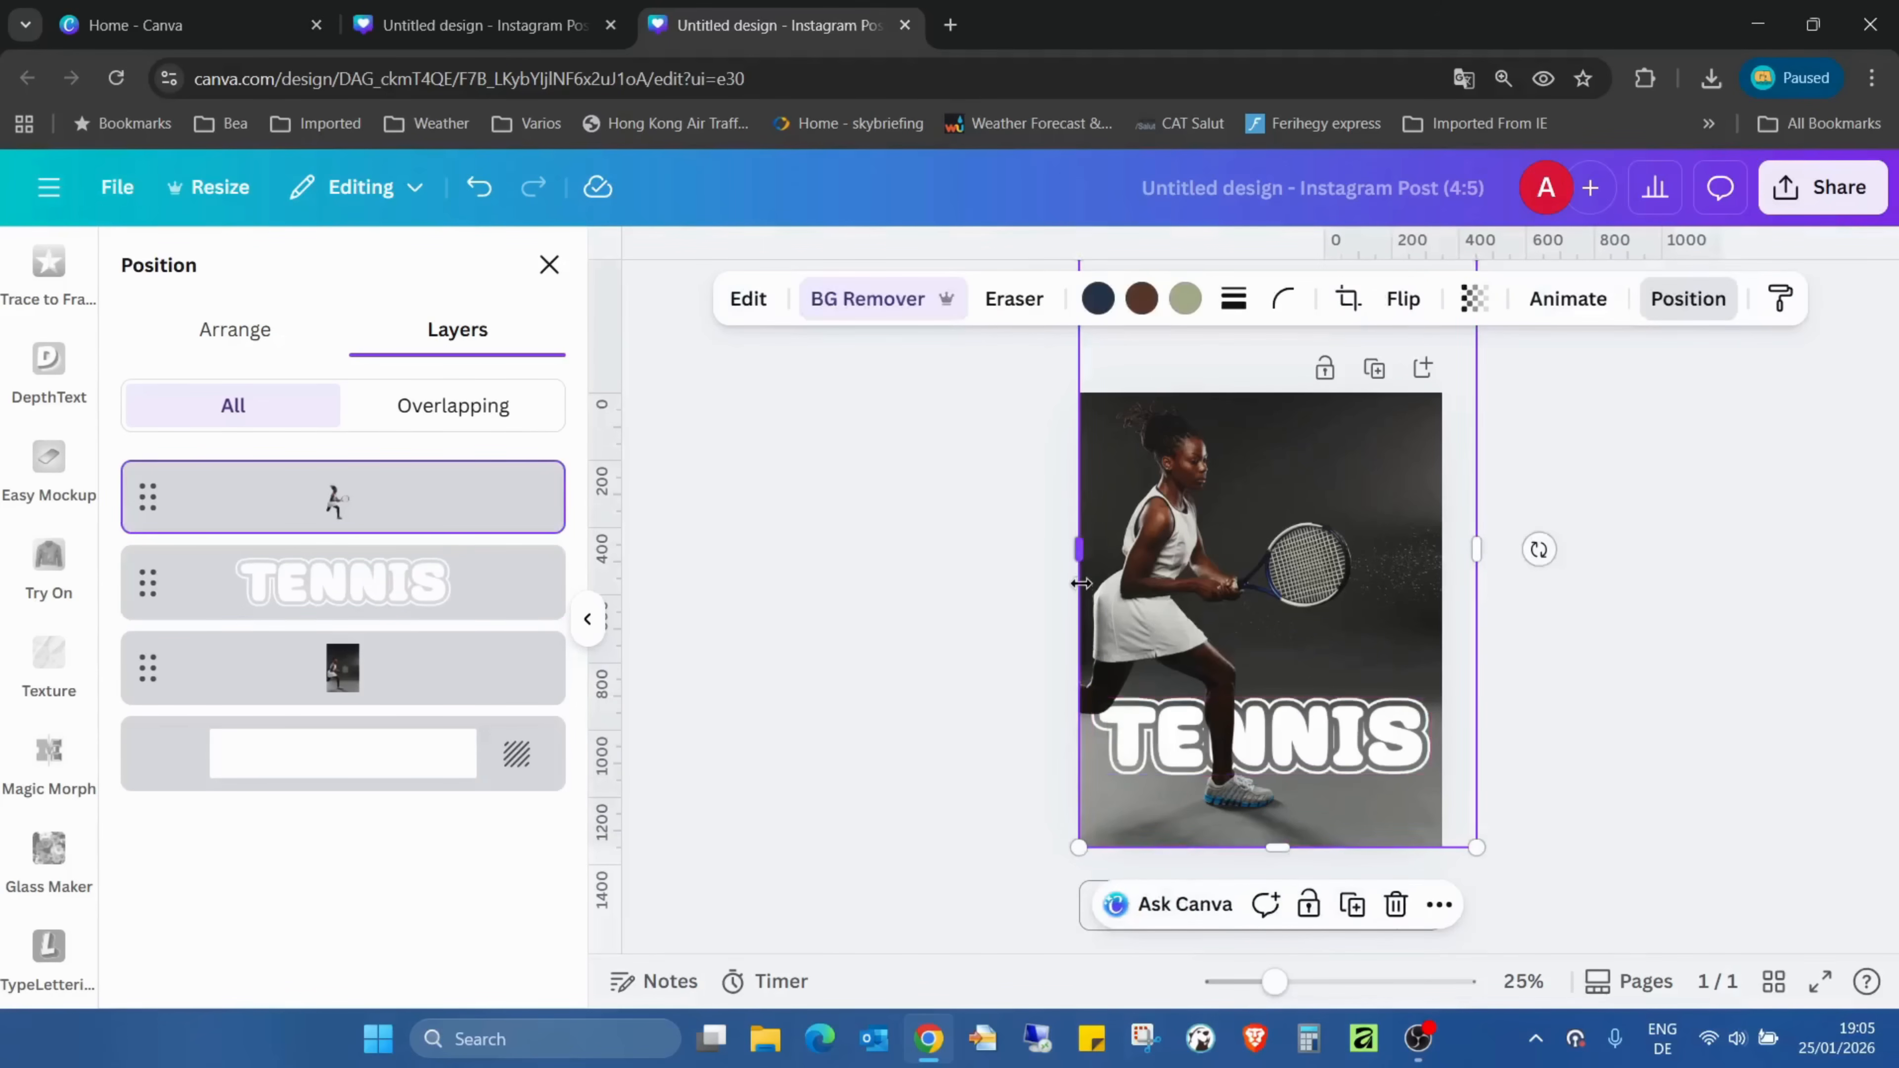
left_click_drag(1082, 584, 1134, 575)
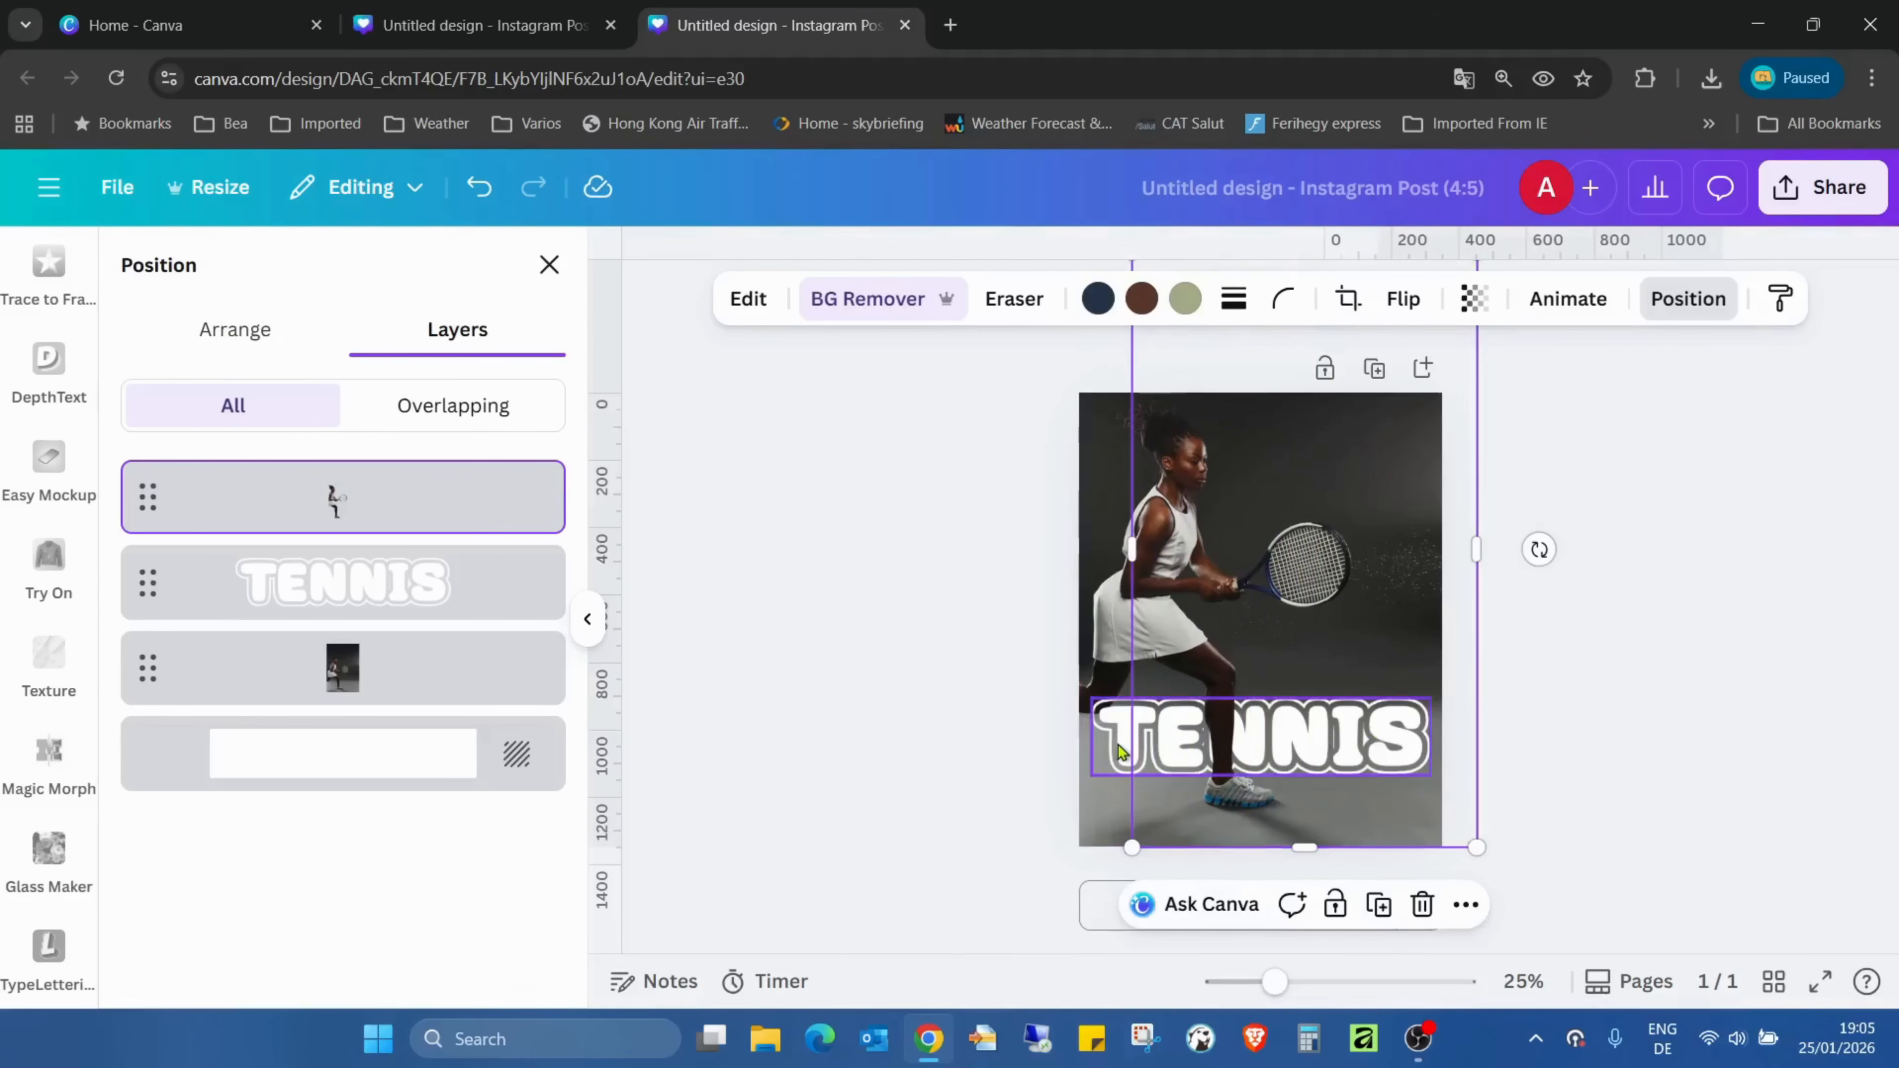
- Shift the TENNIS lettering slightly upward and nudge it a little to the right
mouse_move(1114, 747)
left_mouse_down()
mouse_move(1099, 722)
mouse_move(1122, 739)
left_mouse_up()
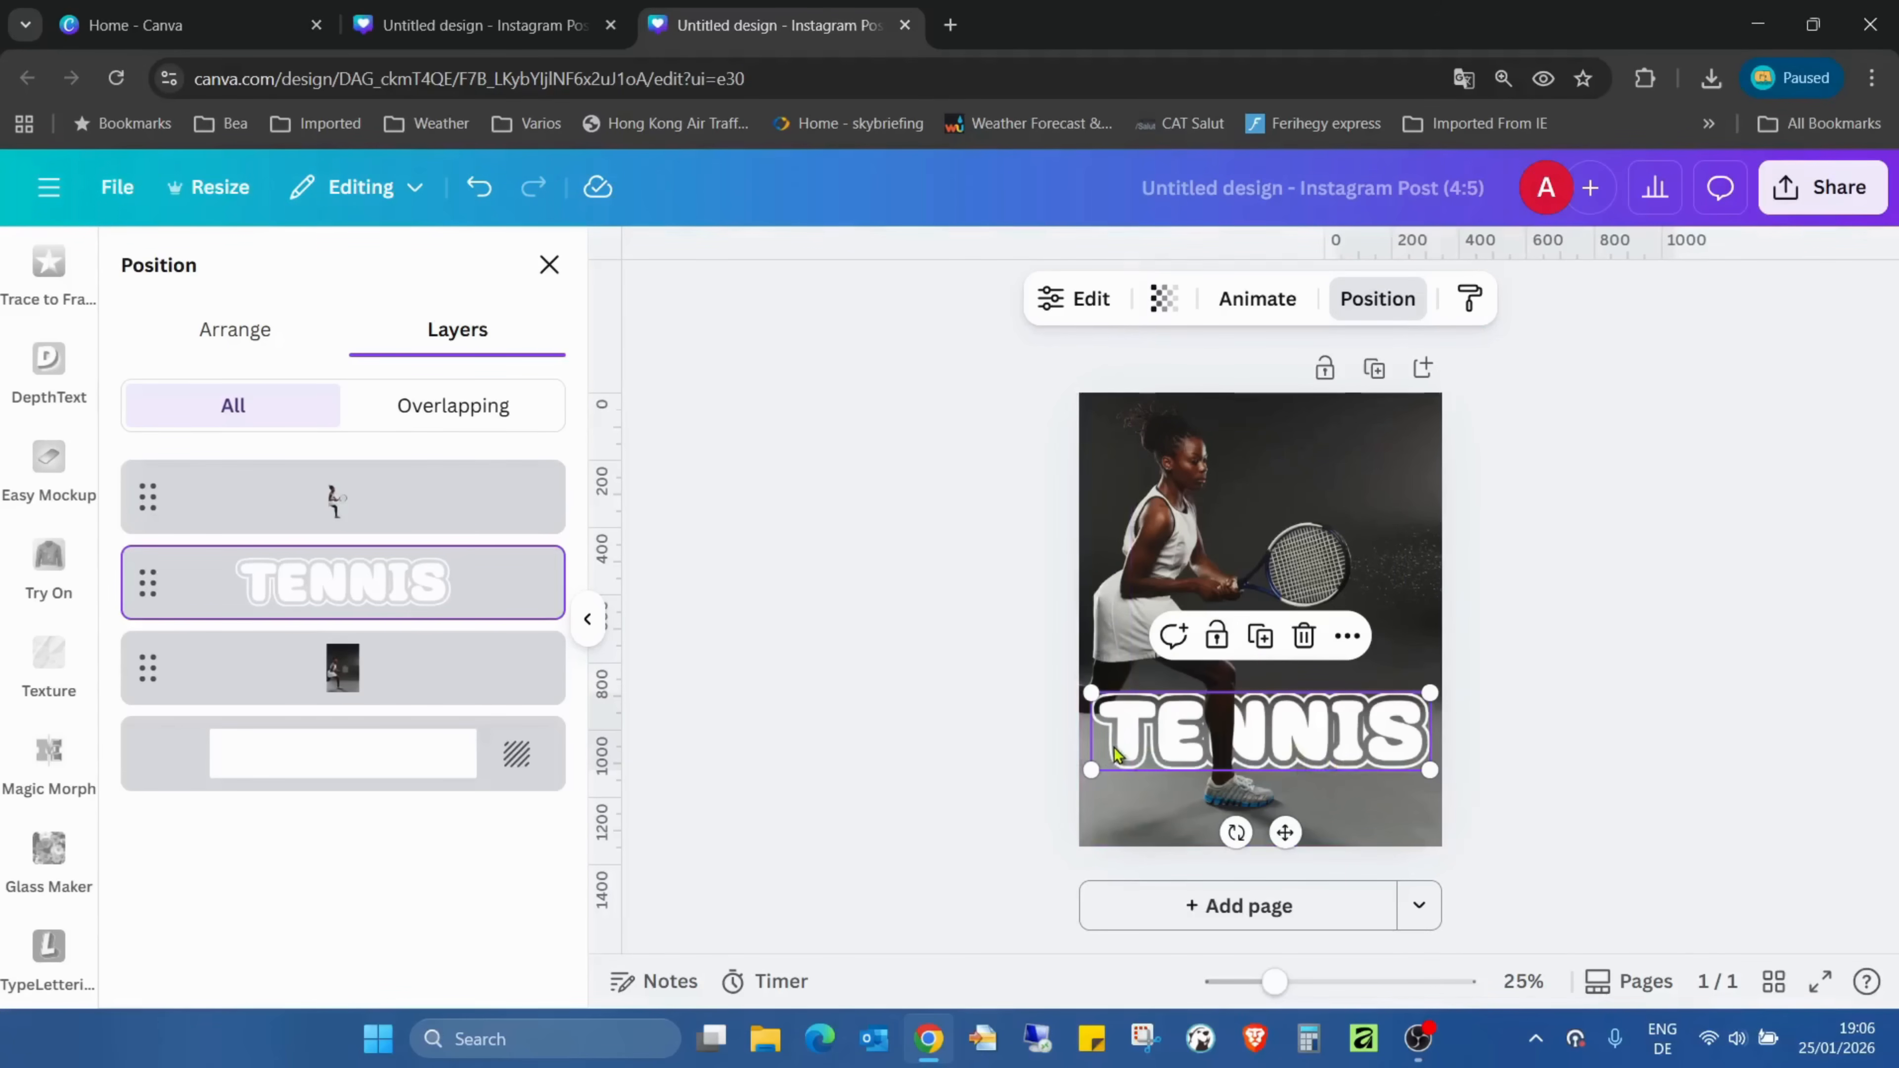
key("Right")
key("Right")
key("Right")
key("Right")
key("Right")
key("Right")
key("Right")
key("Right")
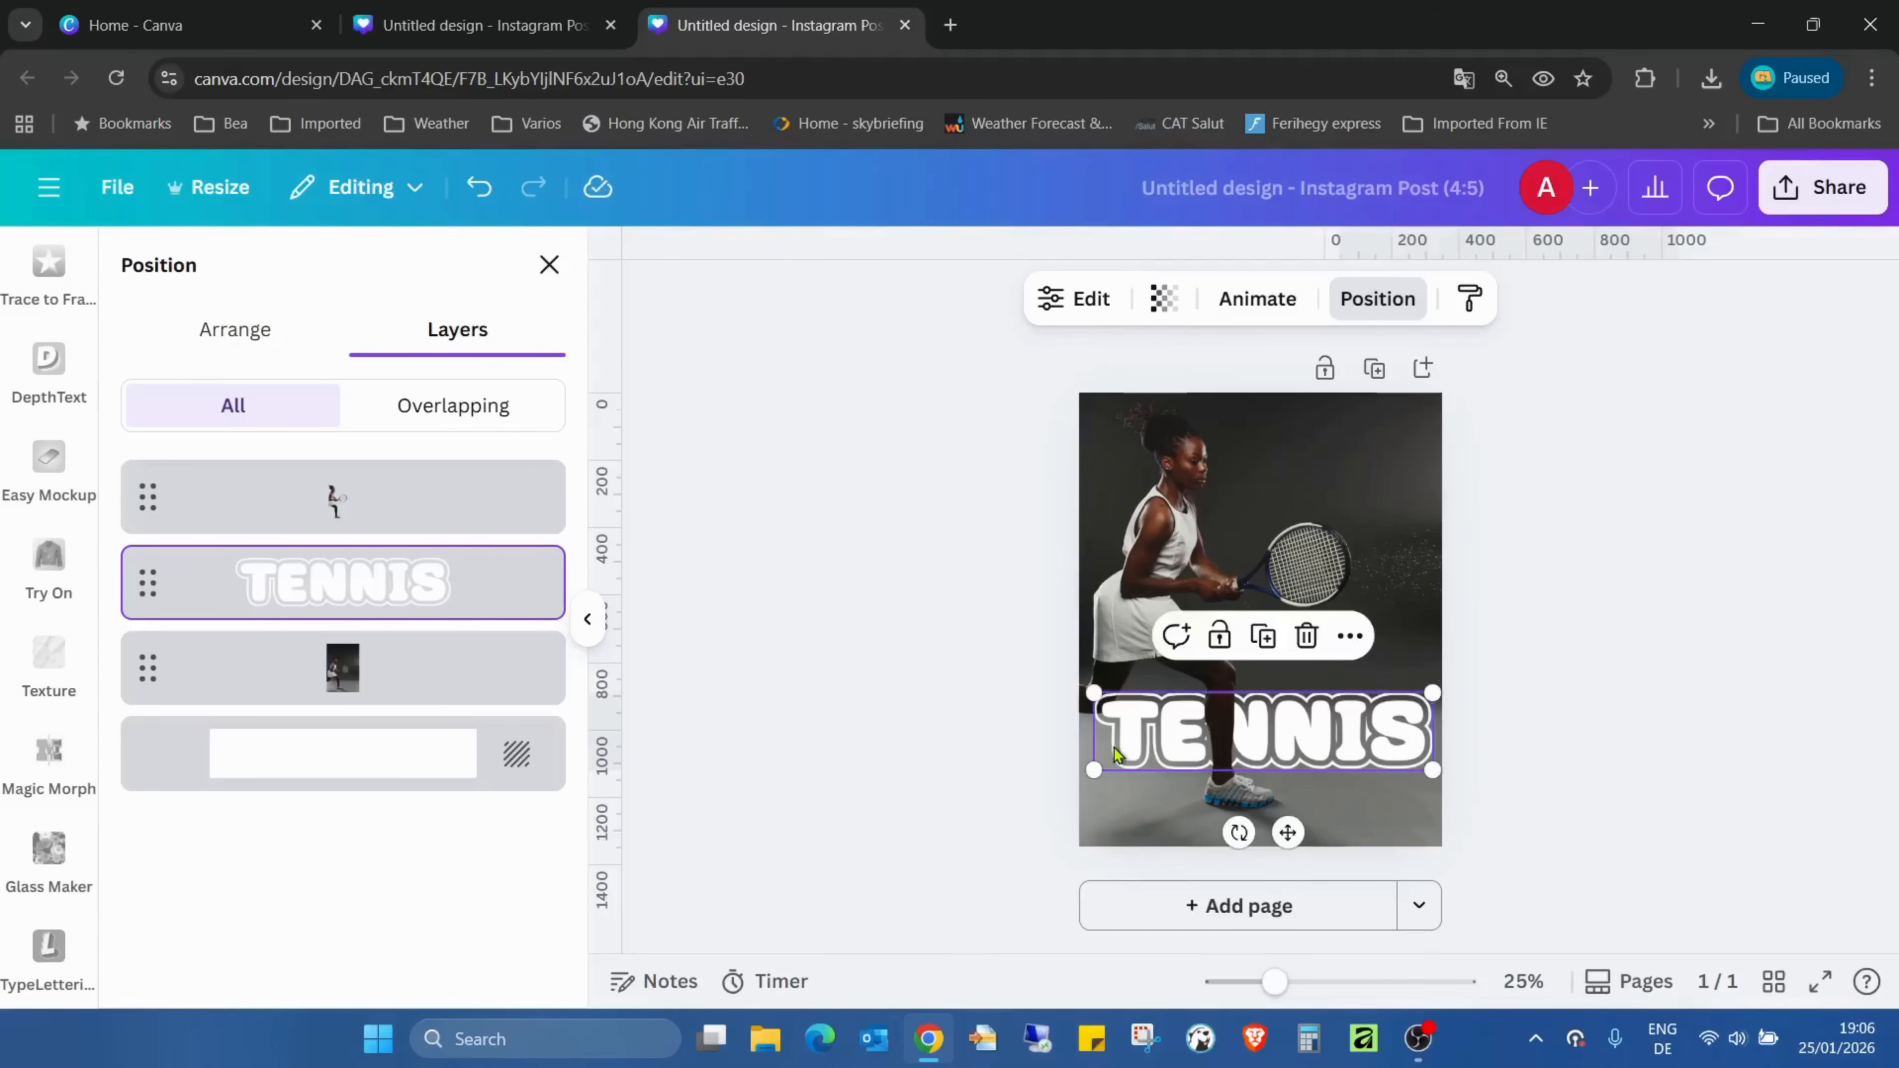
- Present the finished design in full screen
left_click(1656, 554)
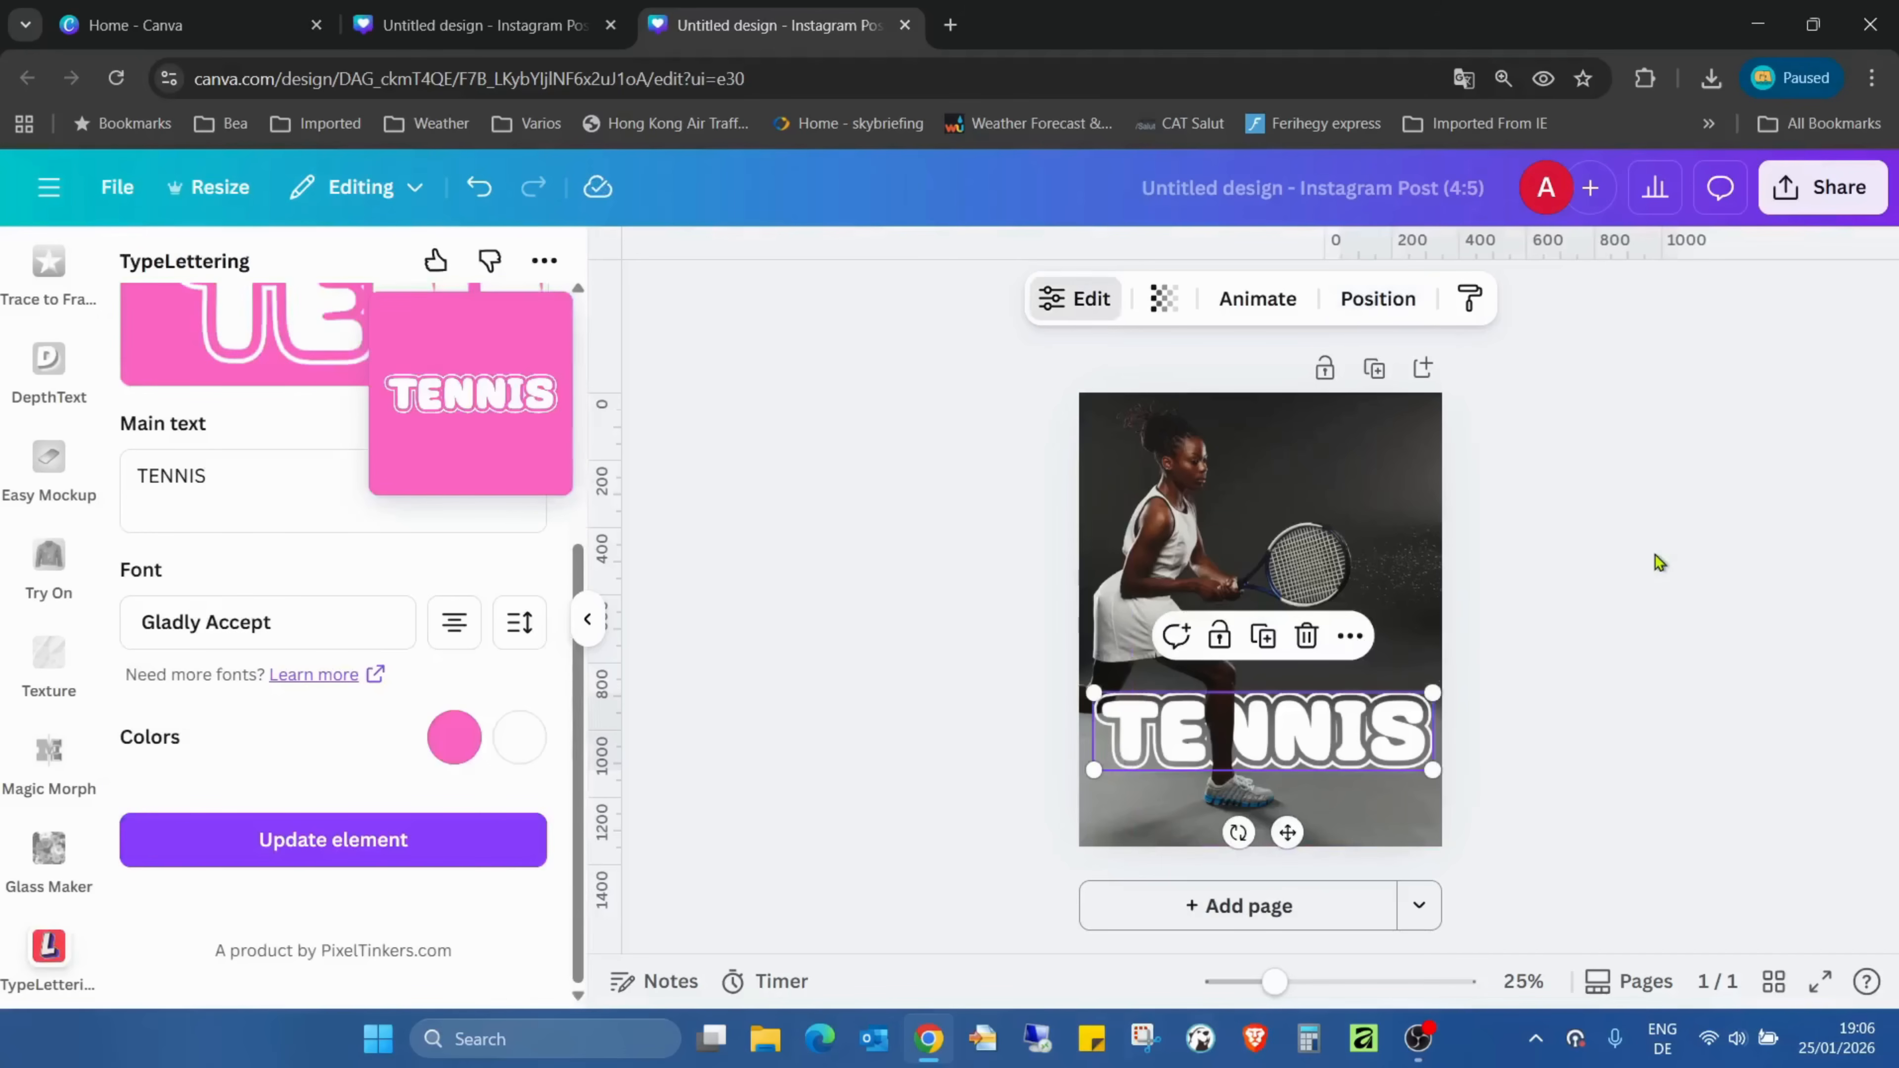
left_click(1822, 985)
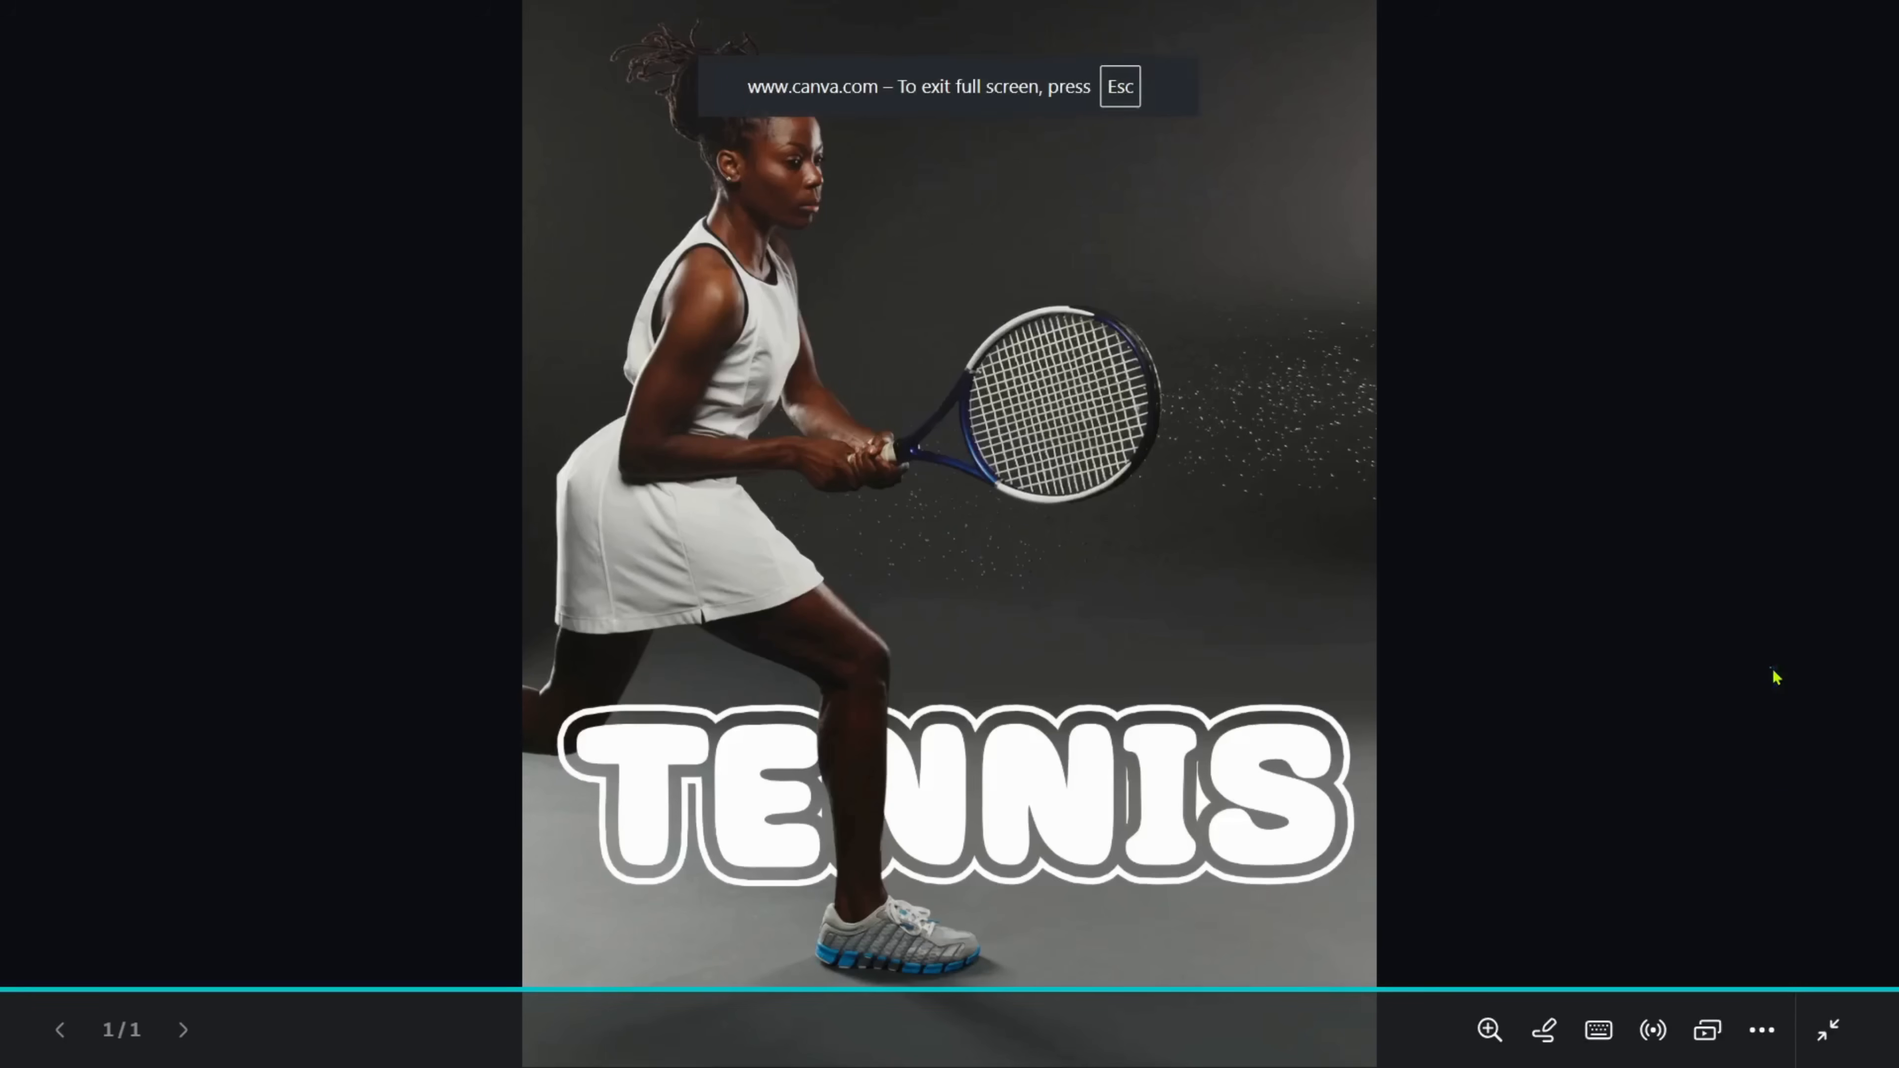